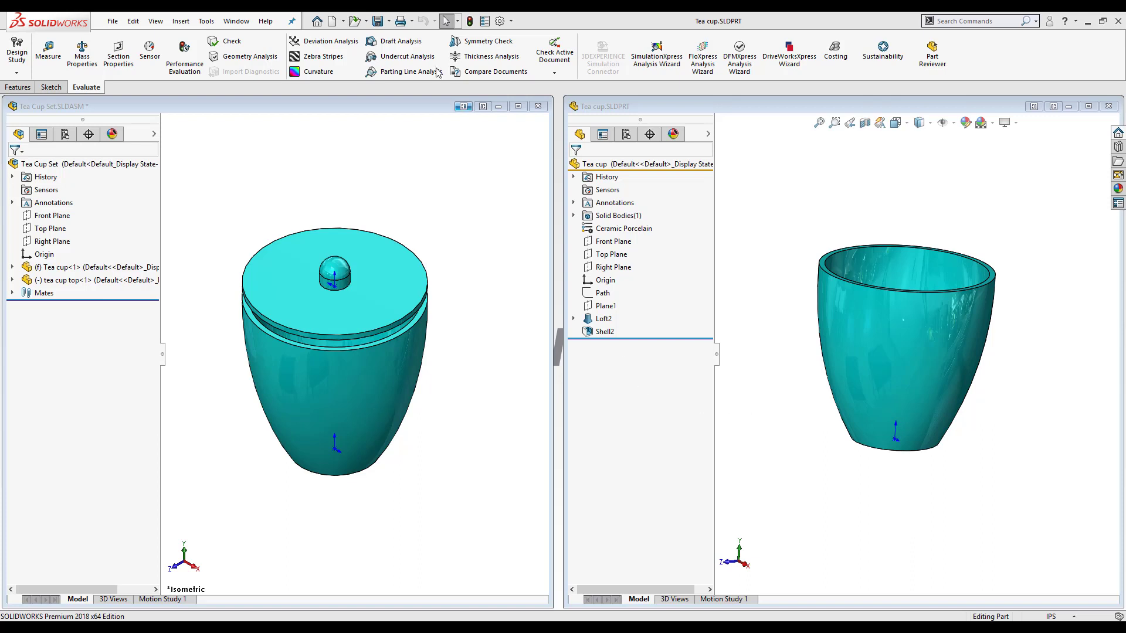
- Start a Save As on the part, then cancel it without creating a new file
{"action": "left_click", "coordinate": [389, 21]}
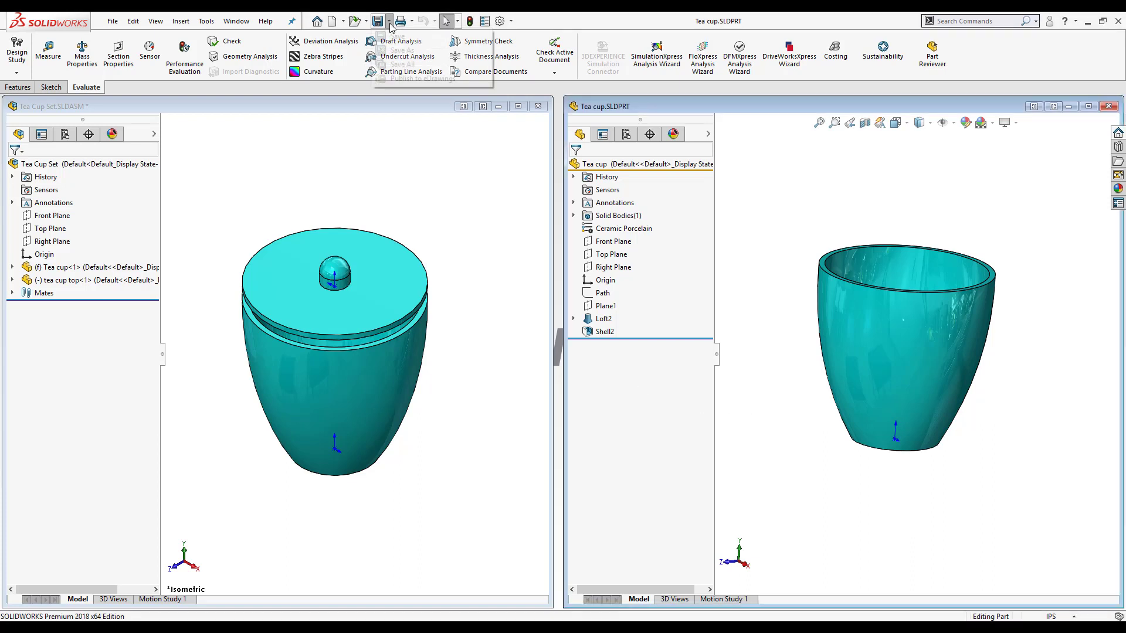
{"action": "left_click", "coordinate": [404, 46]}
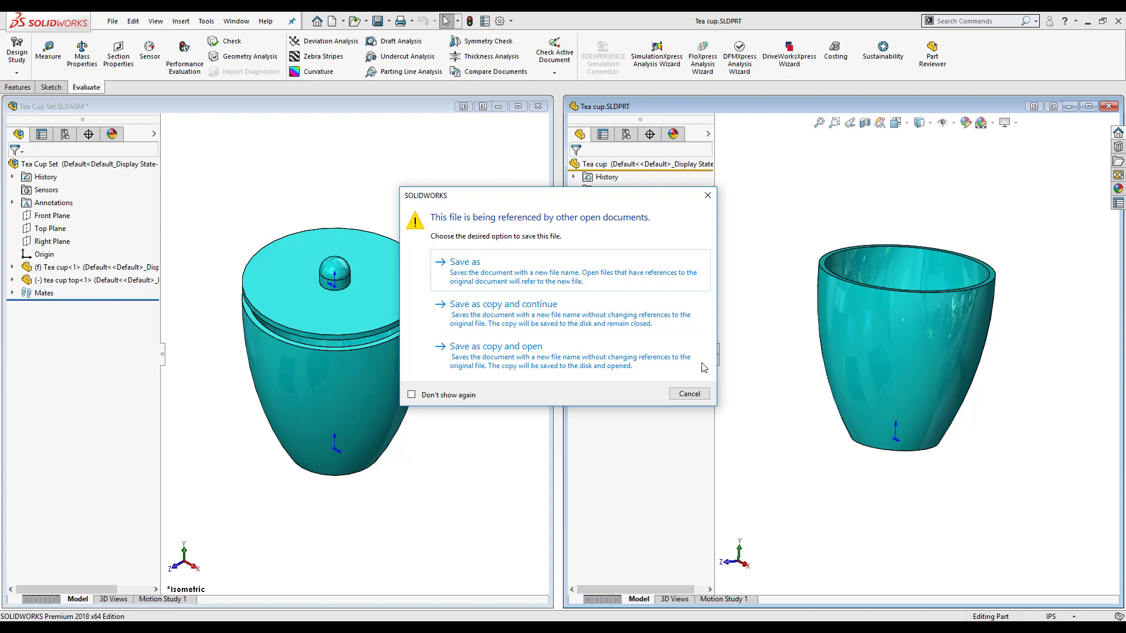
{"action": "left_click", "coordinate": [687, 394]}
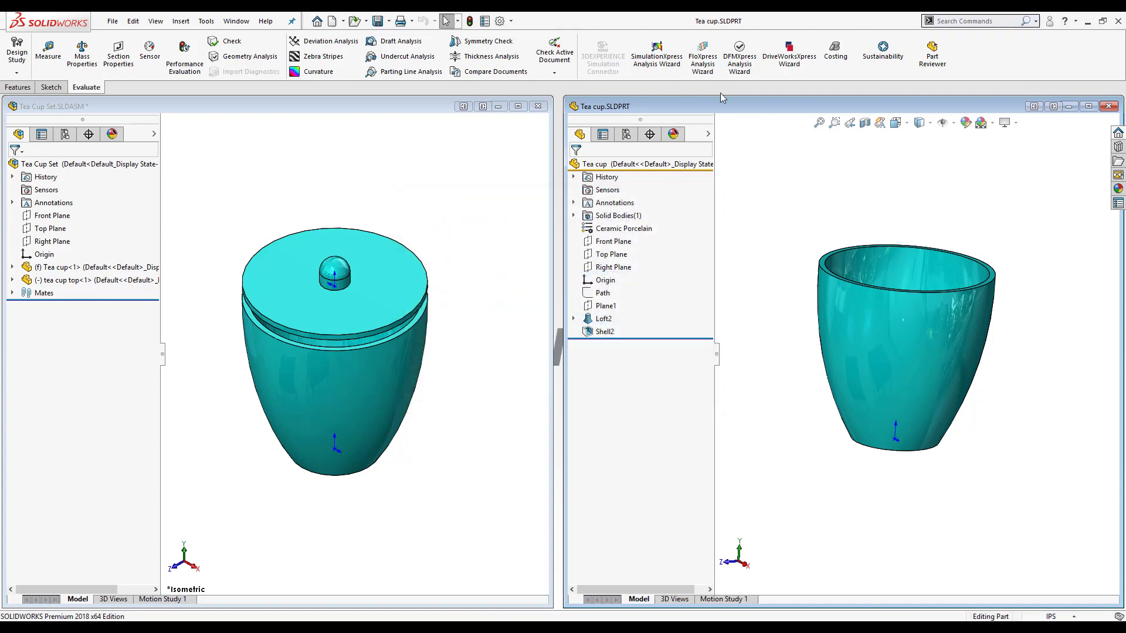
- Replace Ceramic Porcelain with Copper from Copper Alloys as the tea cup's material
{"action": "right_click", "coordinate": [625, 234]}
{"action": "left_click", "coordinate": [642, 239]}
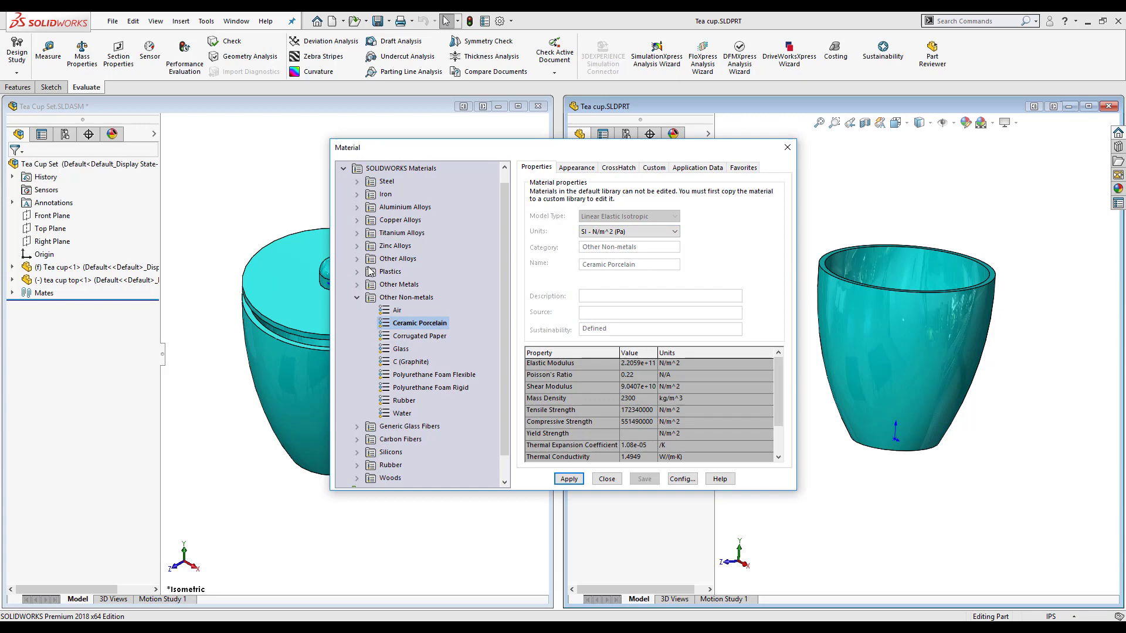
{"action": "left_click", "coordinate": [366, 220]}
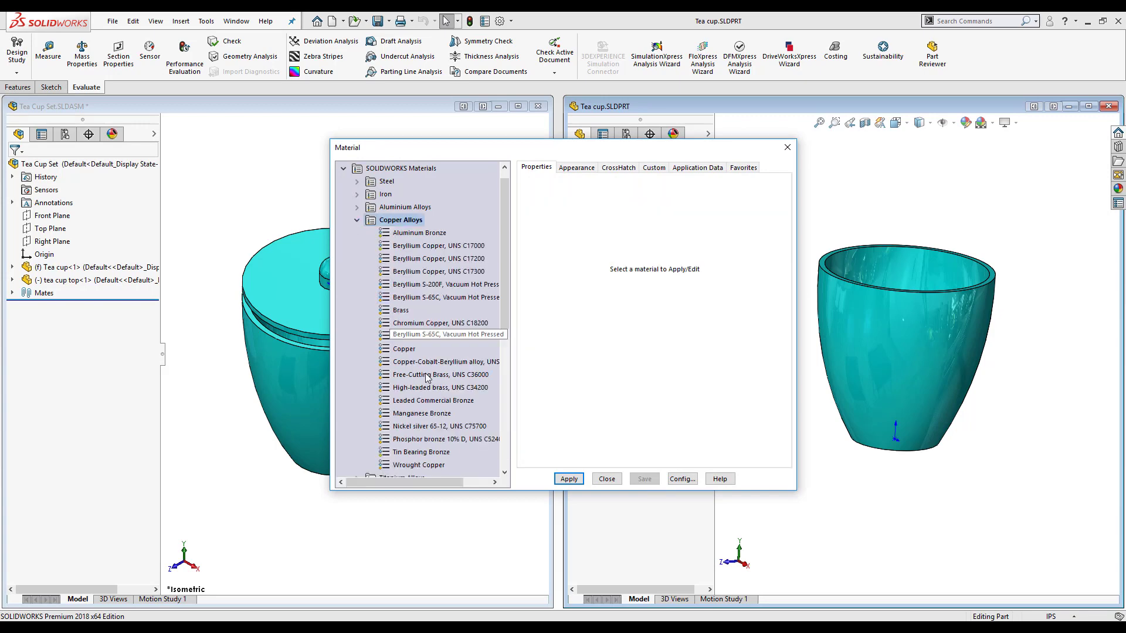
{"action": "left_click", "coordinate": [404, 348]}
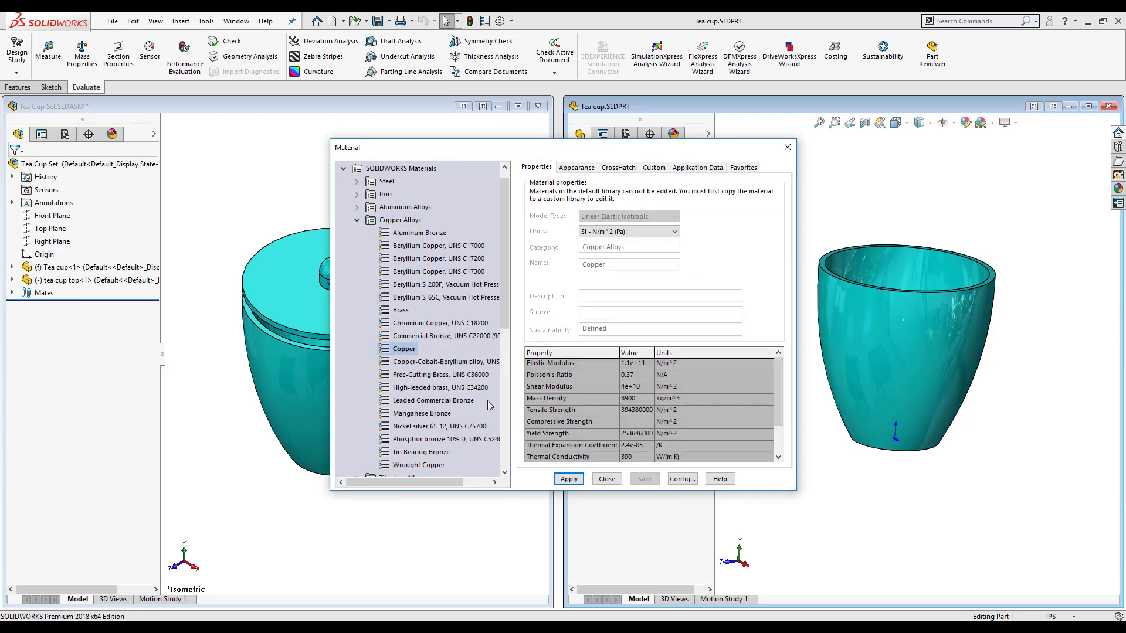
{"action": "left_click", "coordinate": [580, 479]}
{"action": "left_click", "coordinate": [606, 478]}
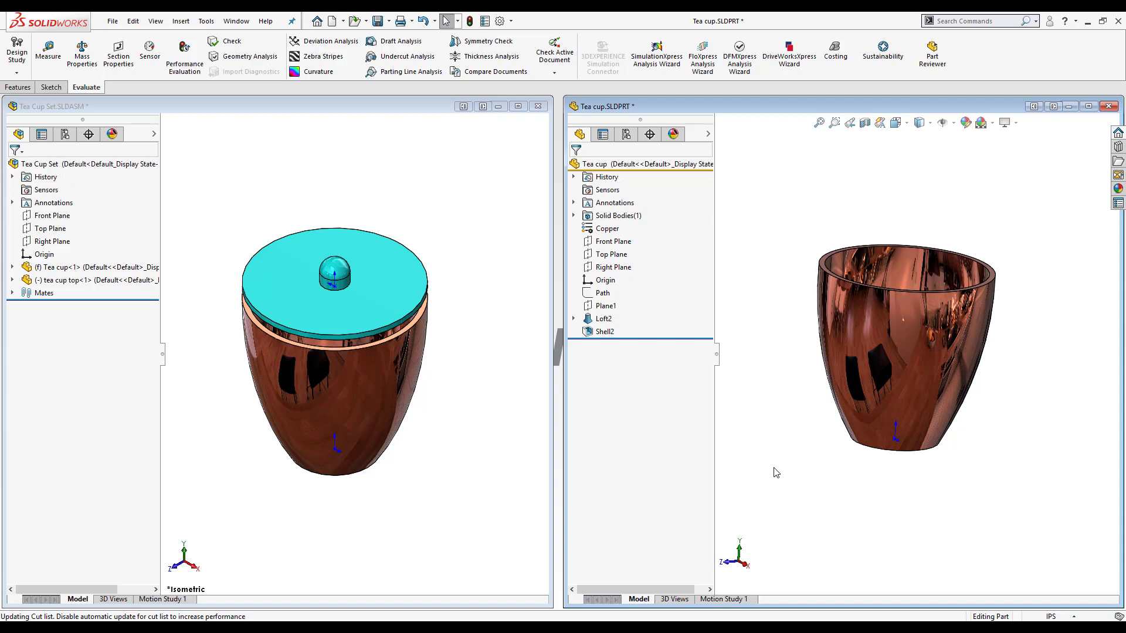
- Save the part as 'Tea cup copper.SLDPRT' so the assembly references the new file
{"action": "left_click", "coordinate": [389, 22]}
{"action": "left_click", "coordinate": [398, 51]}
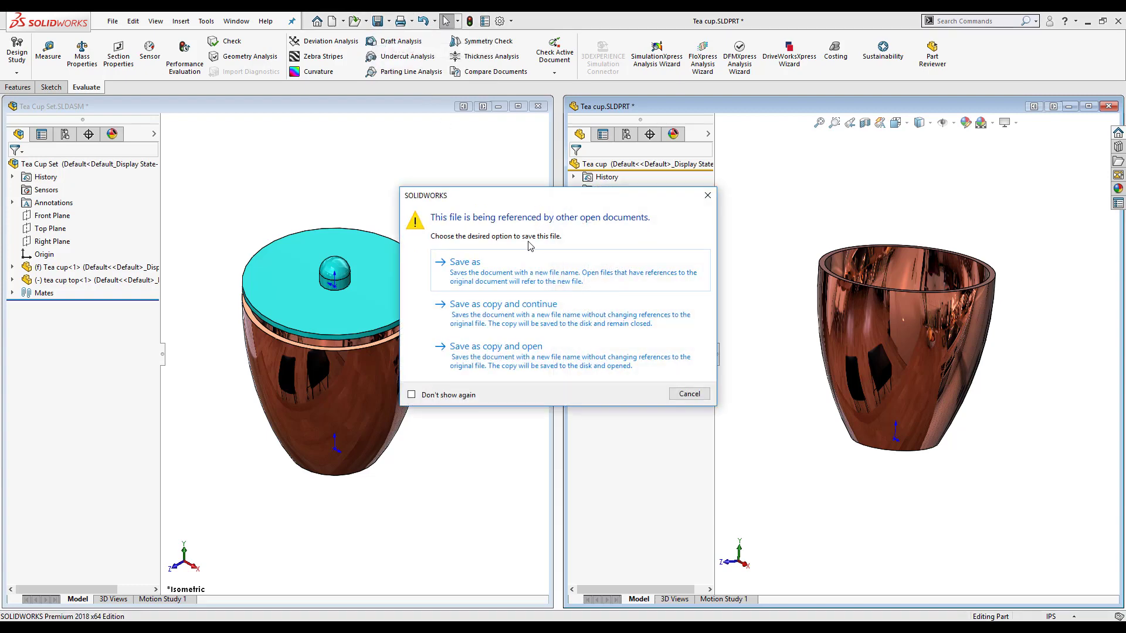
{"action": "left_click", "coordinate": [536, 272]}
{"action": "key", "text": "End"}
{"action": "key", "text": "Left"}
{"action": "key", "text": "Left"}
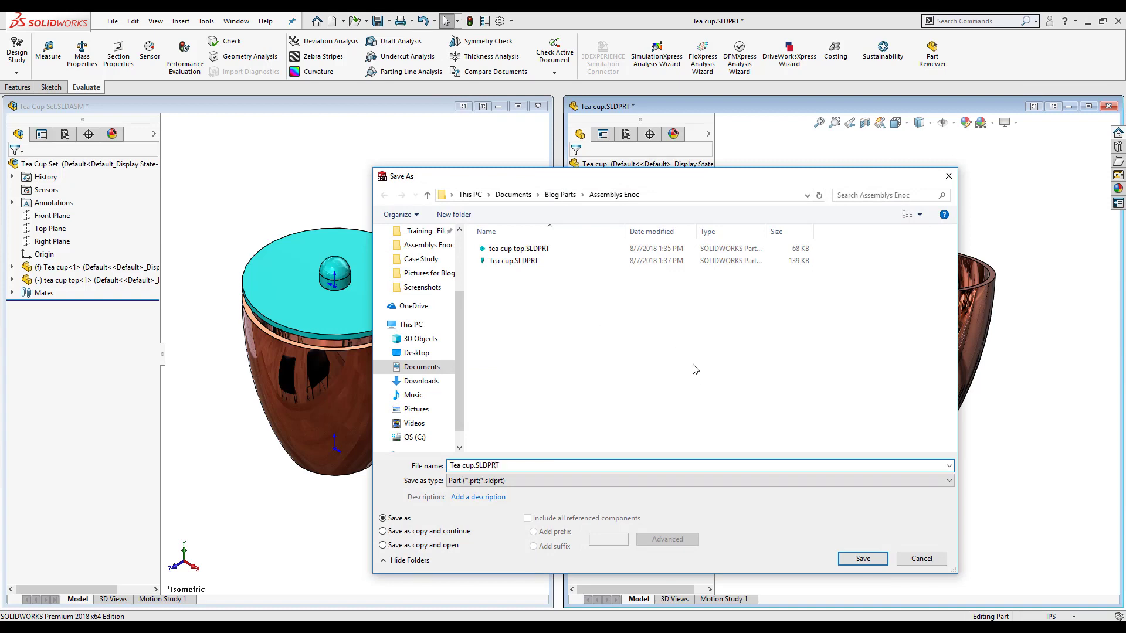
{"action": "type", "text": "copper"}
{"action": "left_click", "coordinate": [862, 558]}
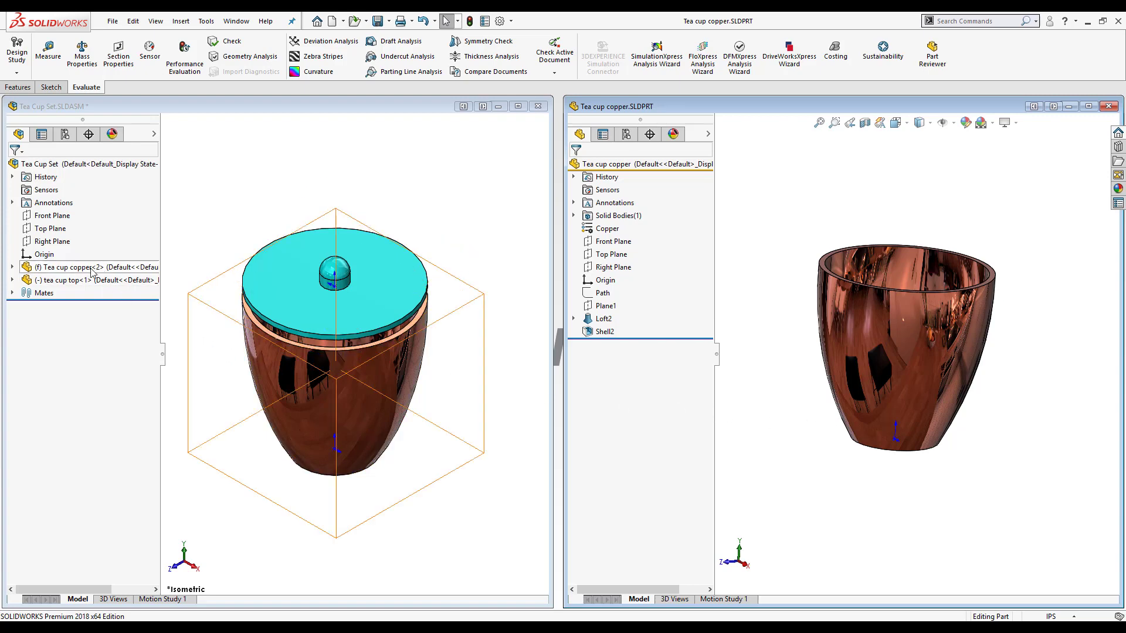
{"action": "mouse_move", "coordinate": [71, 273]}
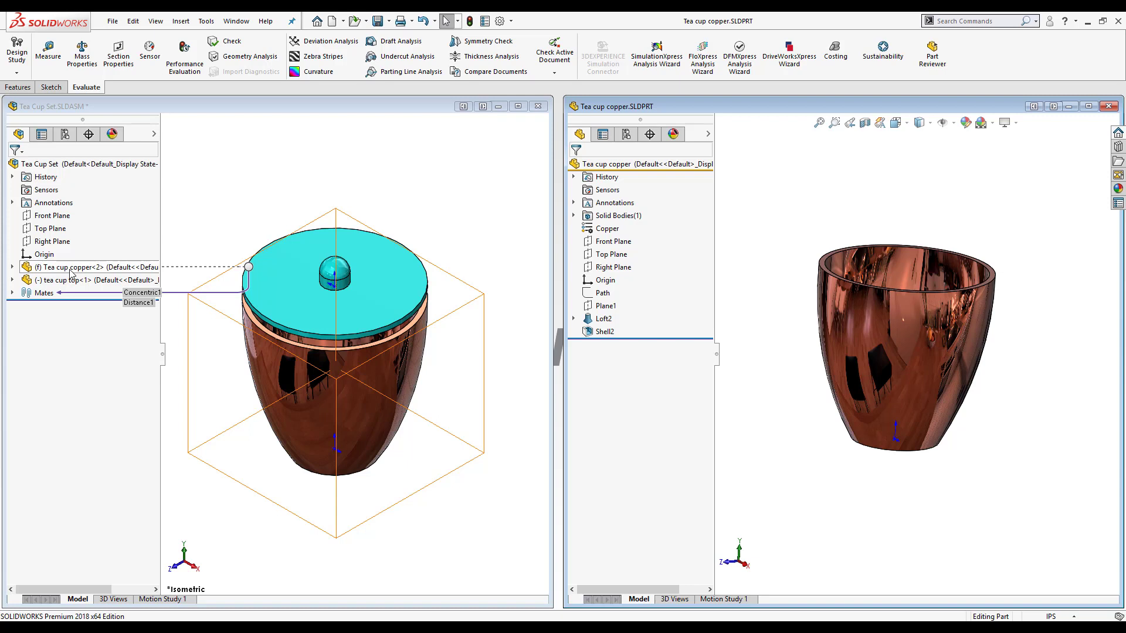
- Change the cup's material from Copper to 1060 Alloy under Aluminium Alloys
{"action": "right_click", "coordinate": [616, 234]}
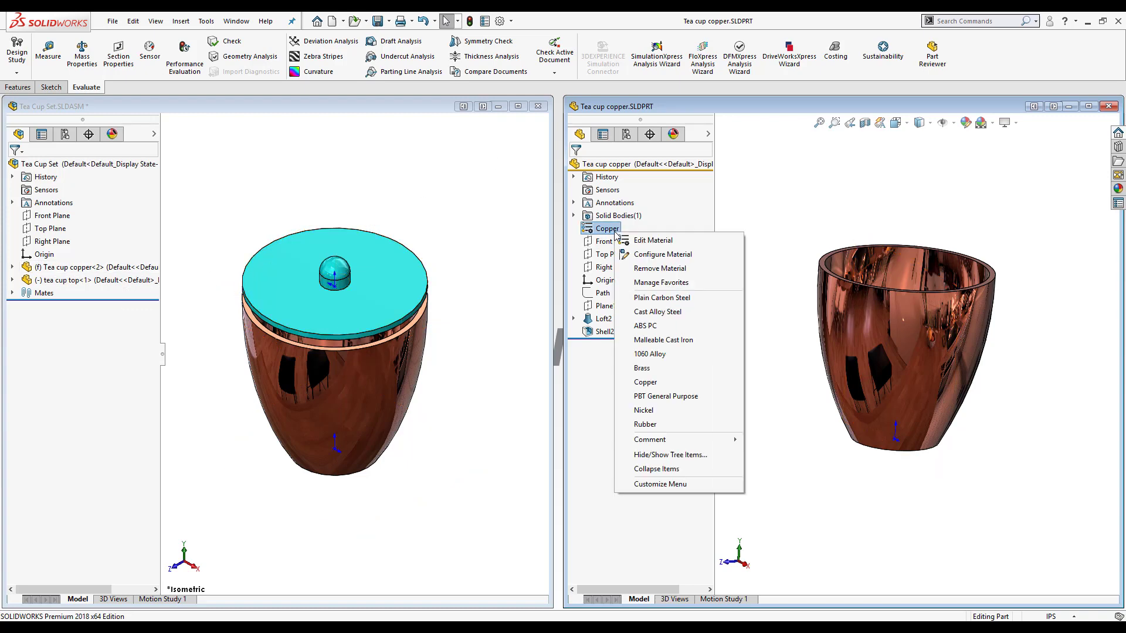
{"action": "left_click", "coordinate": [641, 240]}
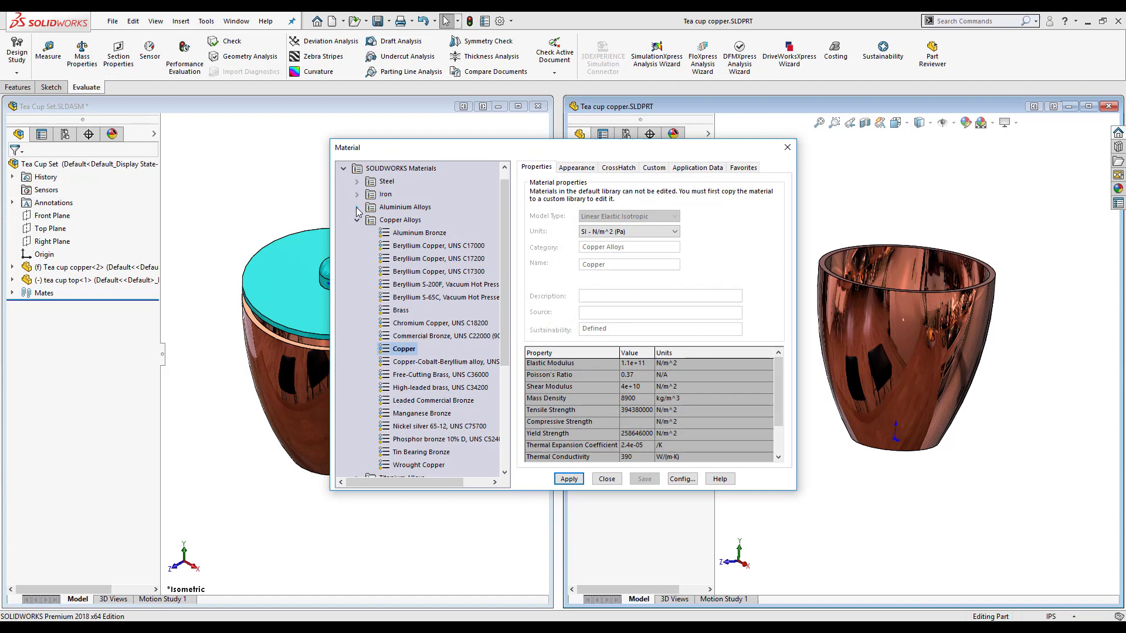
{"action": "left_click", "coordinate": [357, 208]}
{"action": "left_click", "coordinate": [413, 184]}
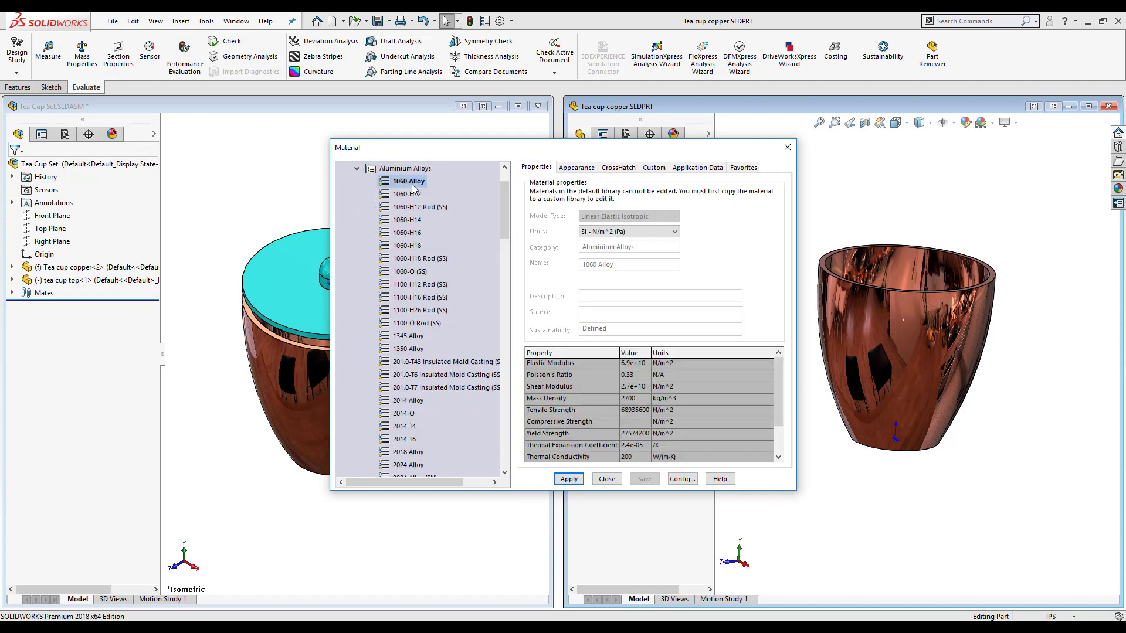
{"action": "left_click", "coordinate": [568, 479]}
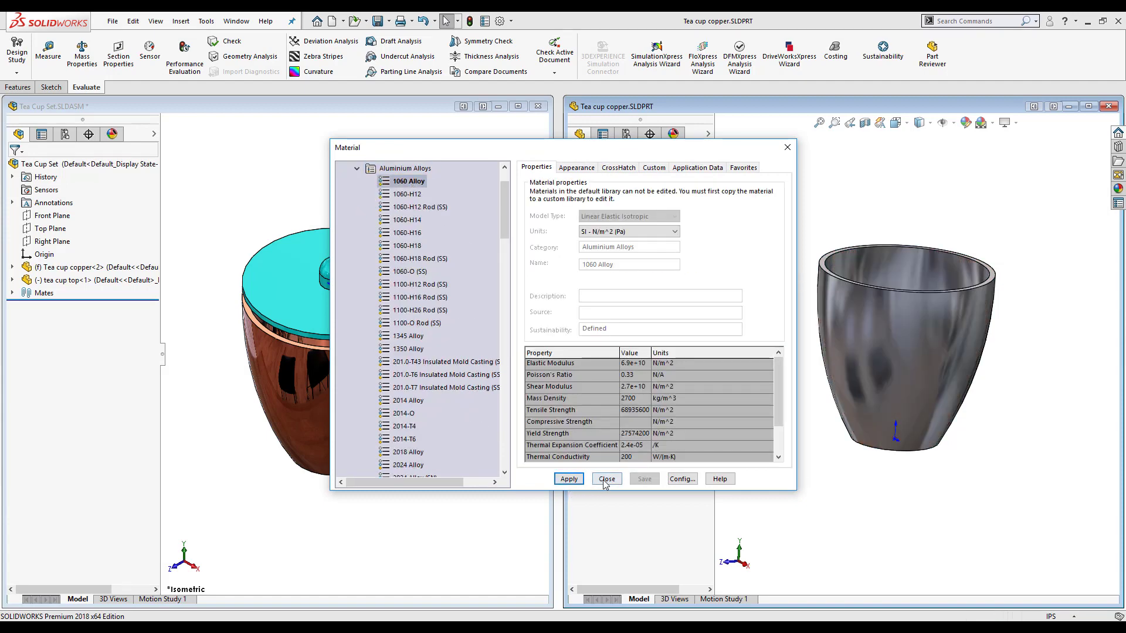
{"action": "left_click", "coordinate": [606, 480]}
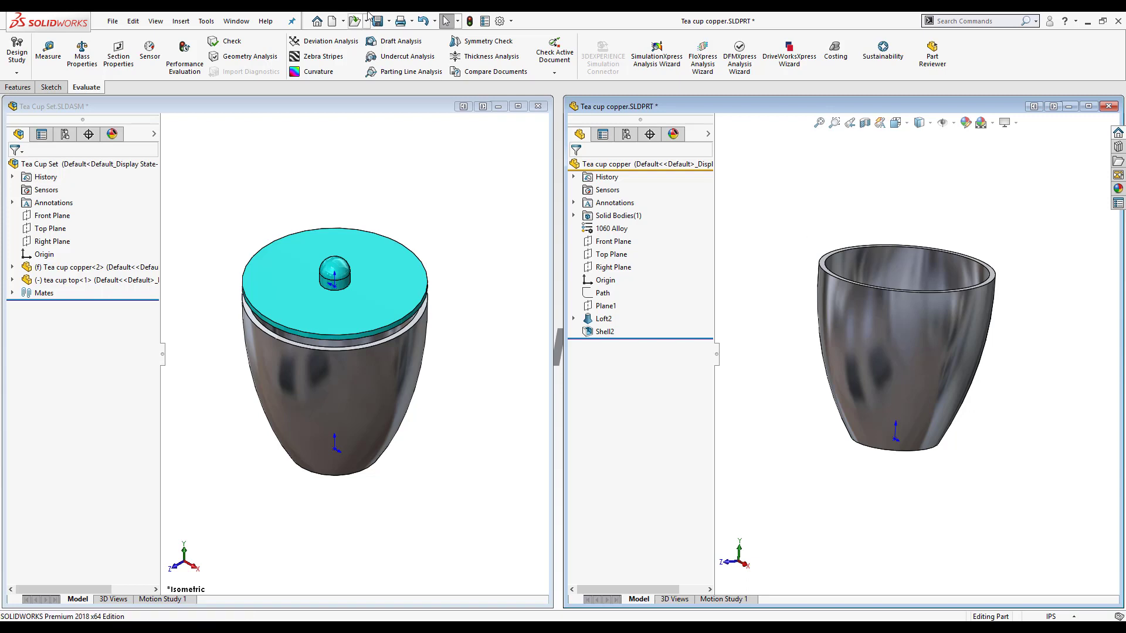
- Save a copy named 'Tea cup aluminum.SLDPRT' while the assembly keeps using Tea cup copper
{"action": "left_click", "coordinate": [388, 21]}
{"action": "left_click", "coordinate": [399, 52]}
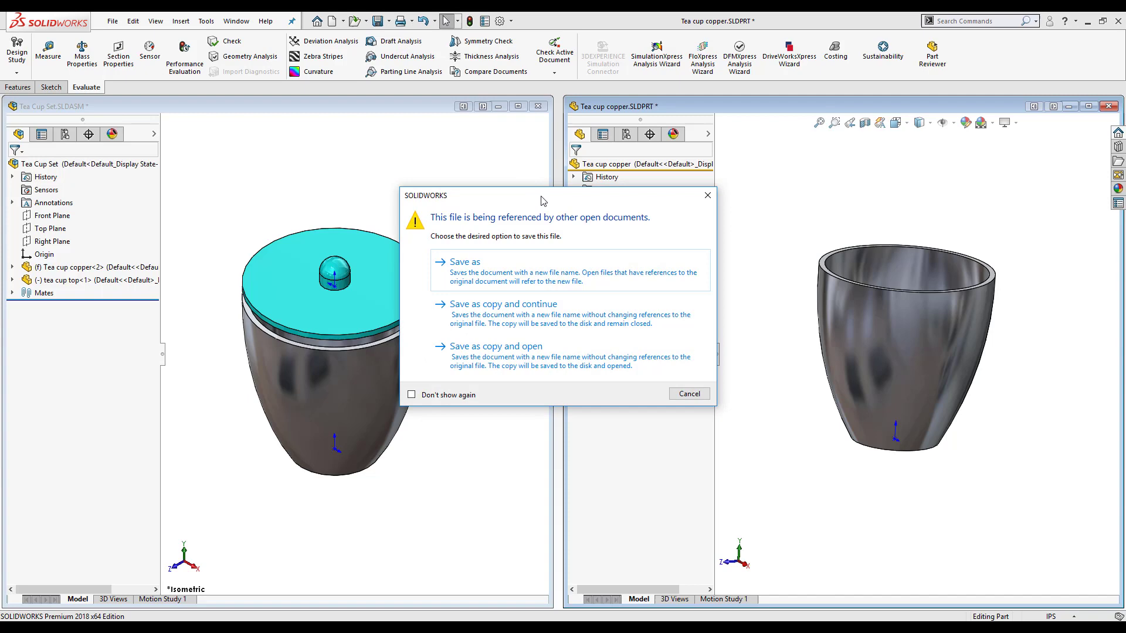
{"action": "left_click", "coordinate": [520, 316]}
{"action": "key", "text": "End"}
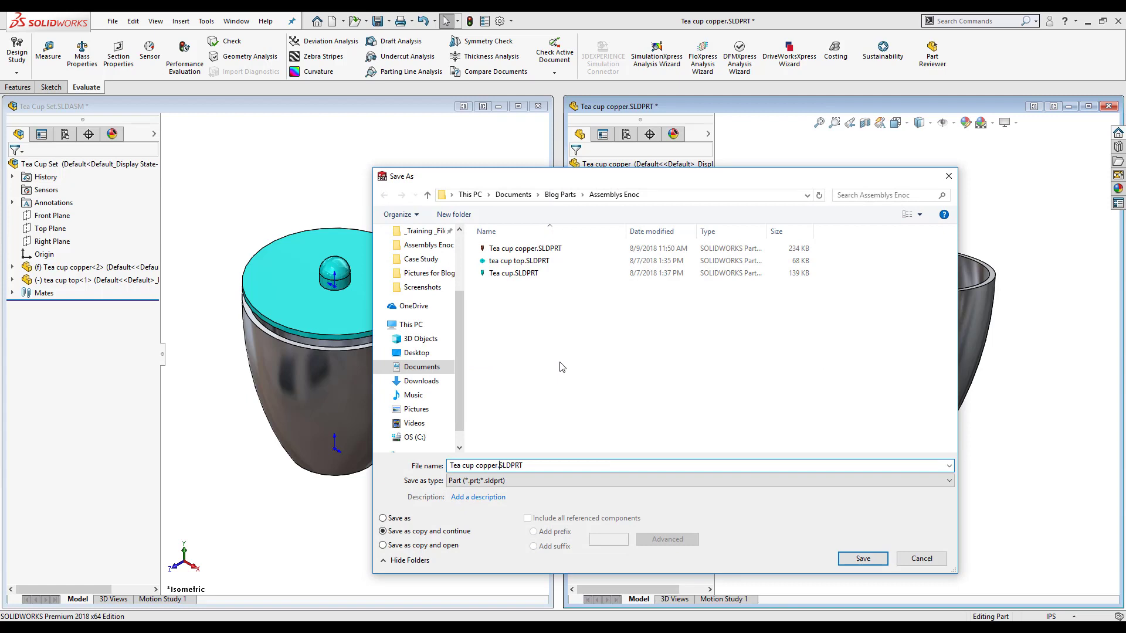
{"action": "key", "text": "Left"}
{"action": "key", "text": "Left"}
{"action": "key", "text": "Left"}
{"action": "key", "text": "Left"}
{"action": "key", "text": "Left"}
{"action": "key", "text": "Left"}
{"action": "key", "text": "Left"}
{"action": "key", "text": "BackSpace"}
{"action": "key", "text": "BackSpace"}
{"action": "key", "text": "BackSpace"}
{"action": "key", "text": "BackSpace"}
{"action": "key", "text": "BackSpace"}
{"action": "key", "text": "BackSpace"}
{"action": "type", "text": "aluminum"}
{"action": "key", "text": "Return"}
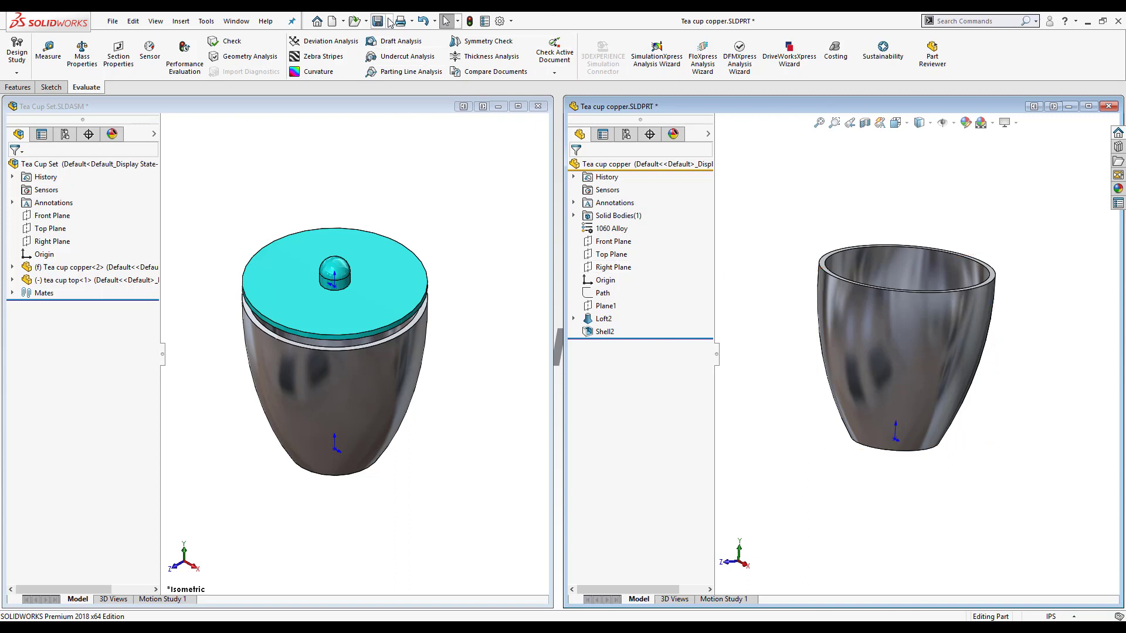
{"action": "left_click", "coordinate": [360, 22]}
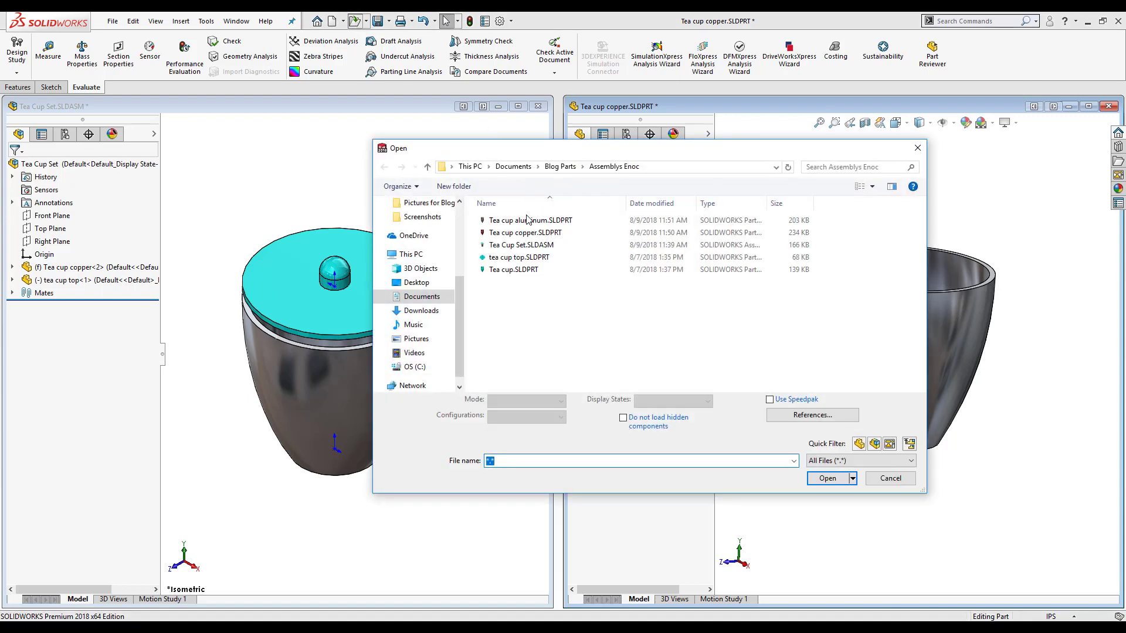
{"action": "left_click", "coordinate": [528, 220]}
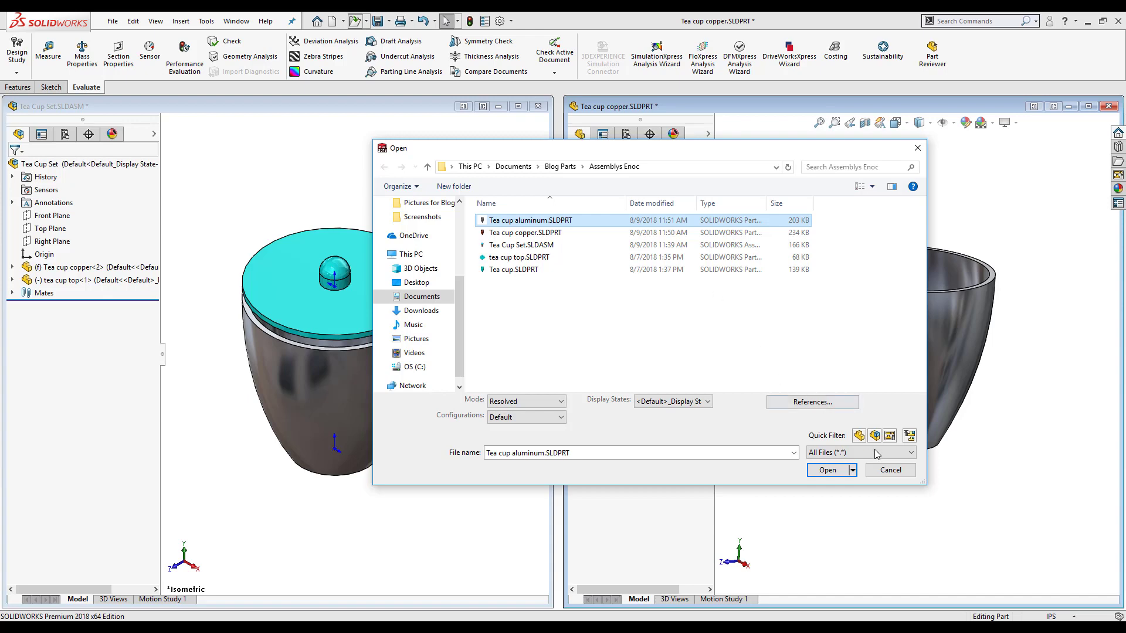
{"action": "left_click", "coordinate": [889, 470]}
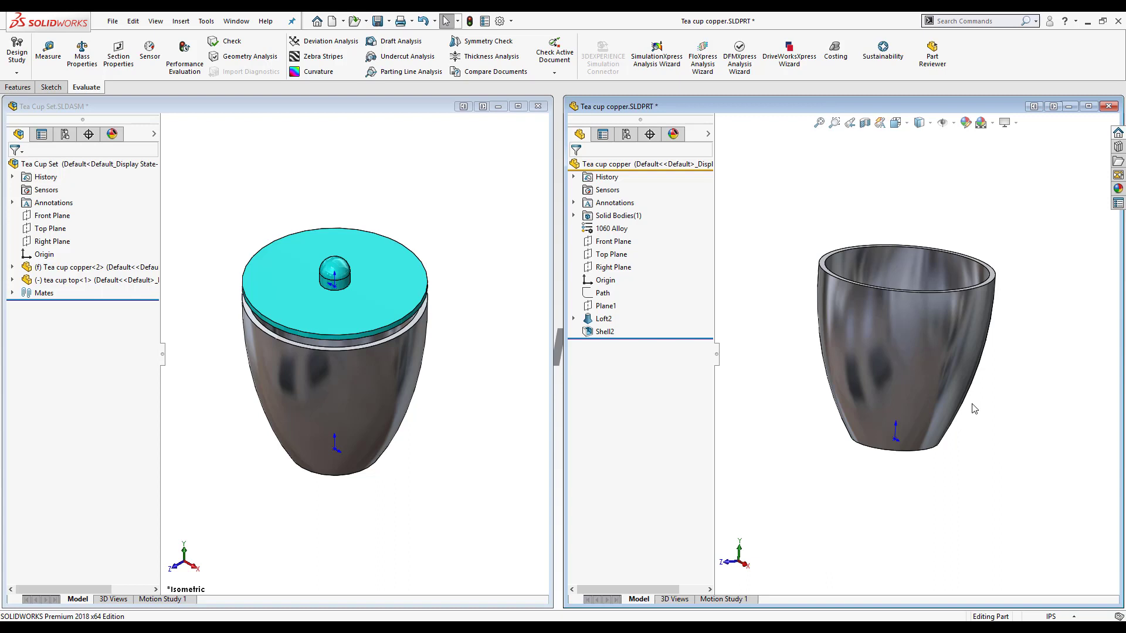
- Change the part's material from 1060 Alloy to Chrome Stainless Steel under Steel
{"action": "right_click", "coordinate": [599, 232]}
{"action": "left_click", "coordinate": [612, 238]}
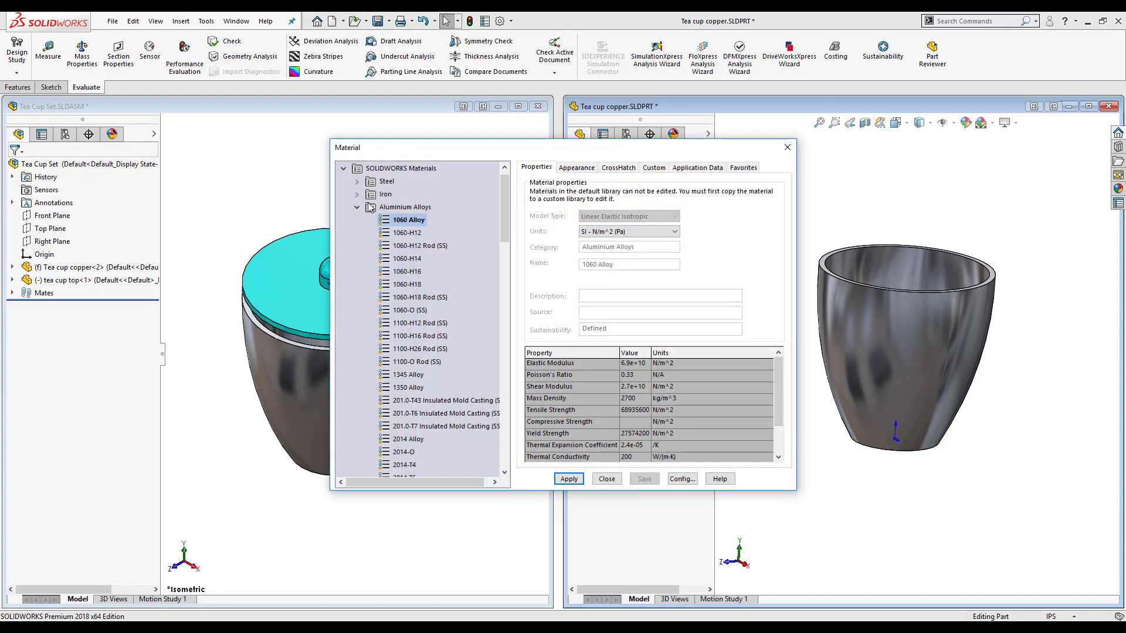
{"action": "left_click", "coordinate": [357, 181]}
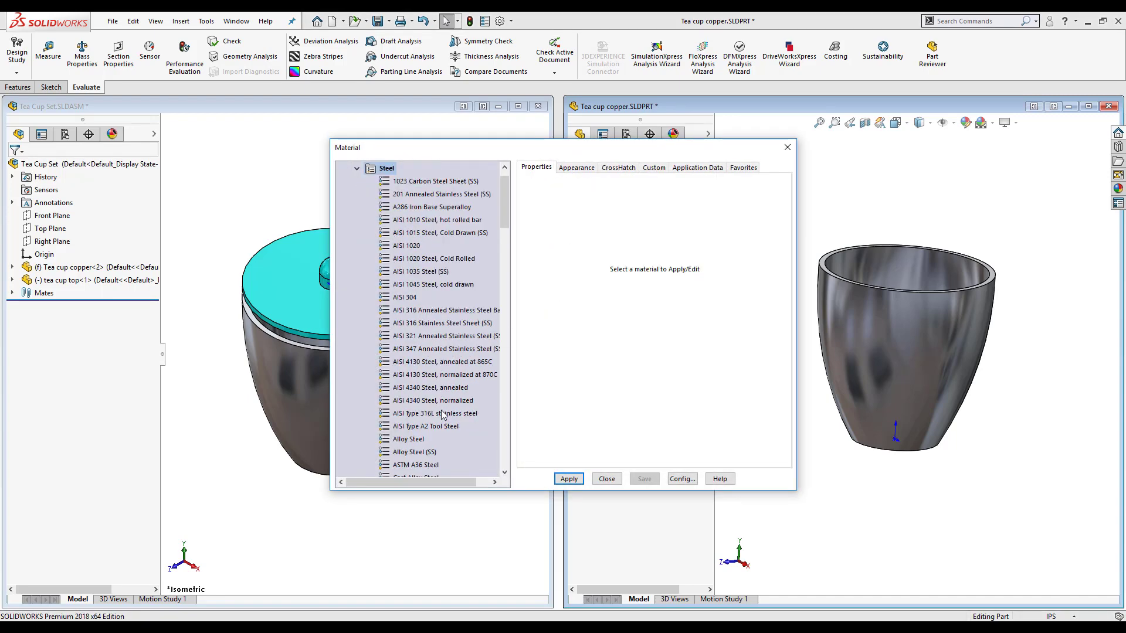
{"action": "scroll", "coordinate": [442, 414], "scroll_direction": "down", "scroll_amount": 2}
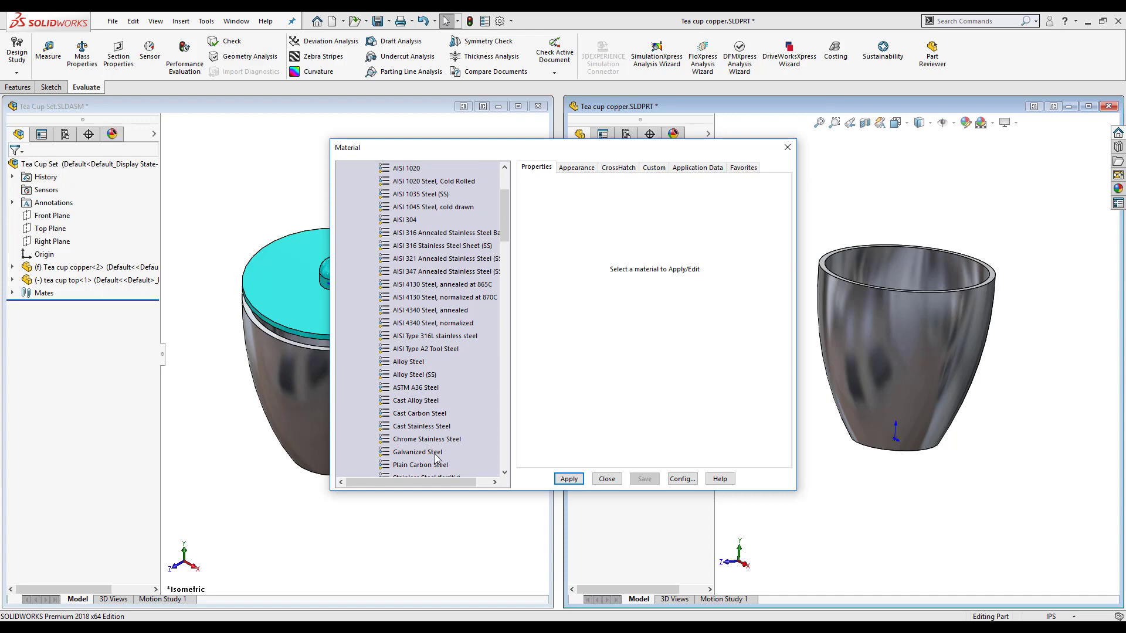
{"action": "left_click", "coordinate": [427, 439]}
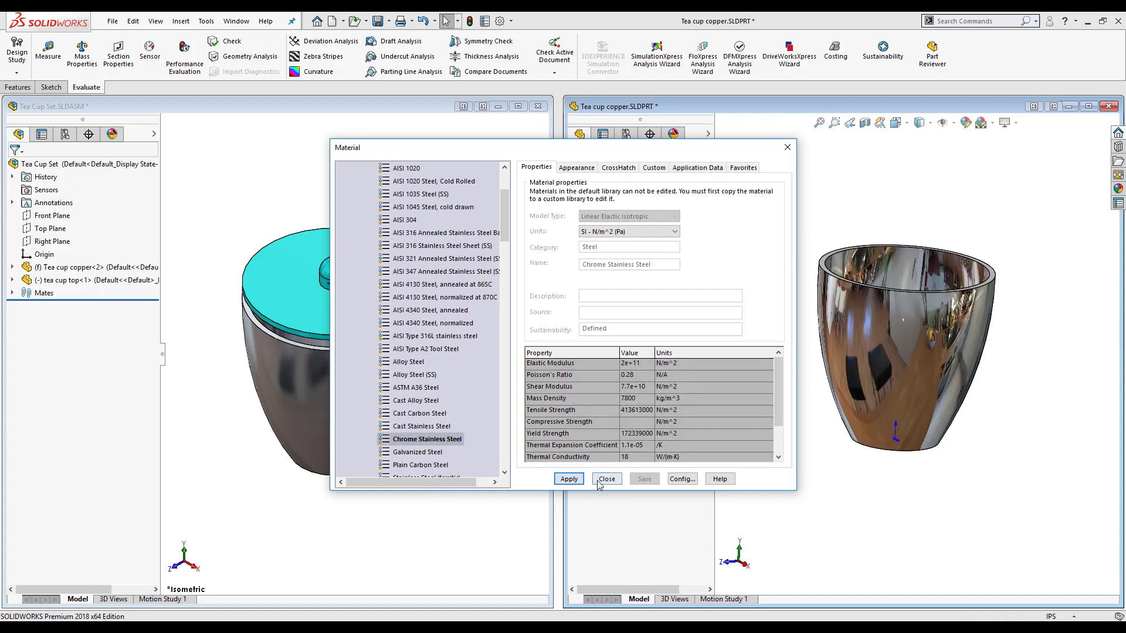
{"action": "left_click", "coordinate": [601, 482]}
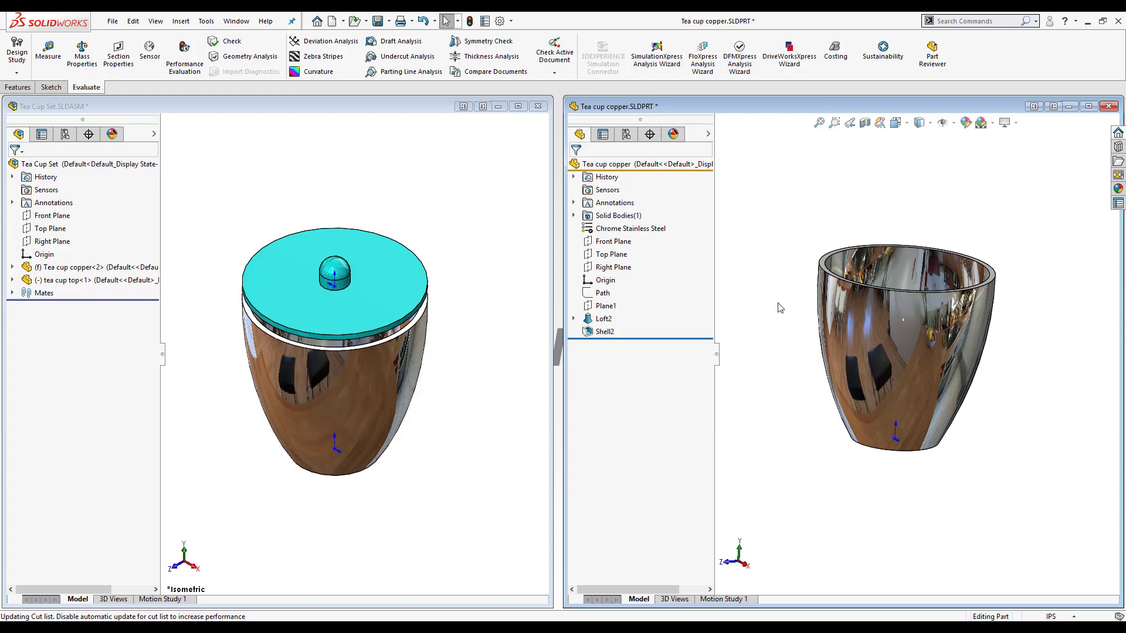
- Save and open a separate copy named 'Tea cup stainless.SLDPRT'
{"action": "left_click", "coordinate": [389, 21]}
{"action": "left_click", "coordinate": [405, 48]}
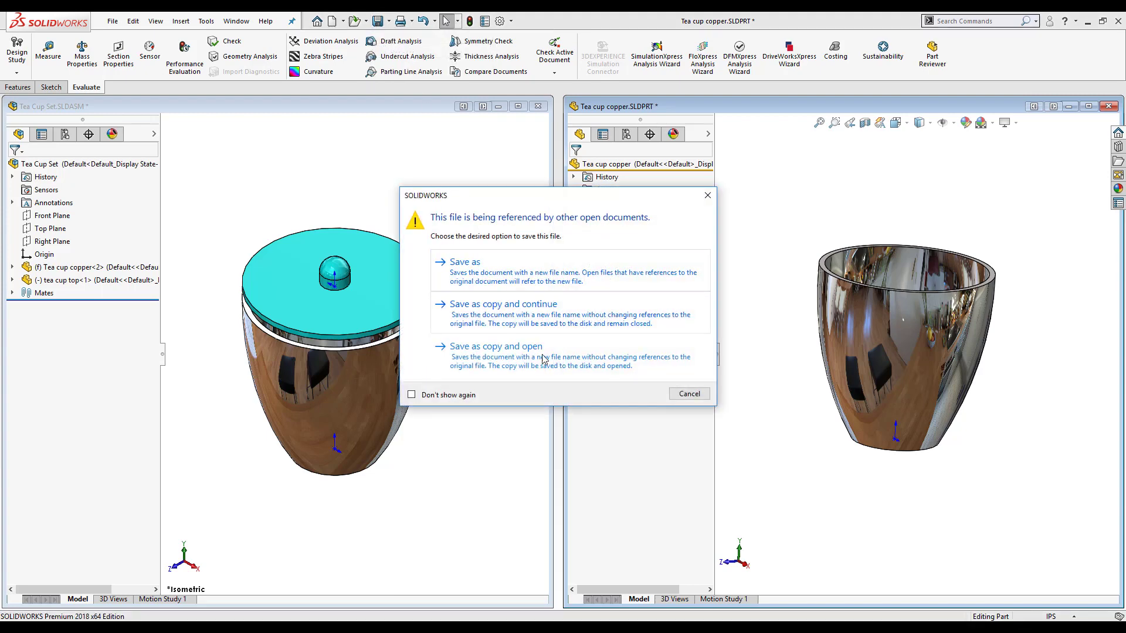
{"action": "left_click", "coordinate": [543, 361]}
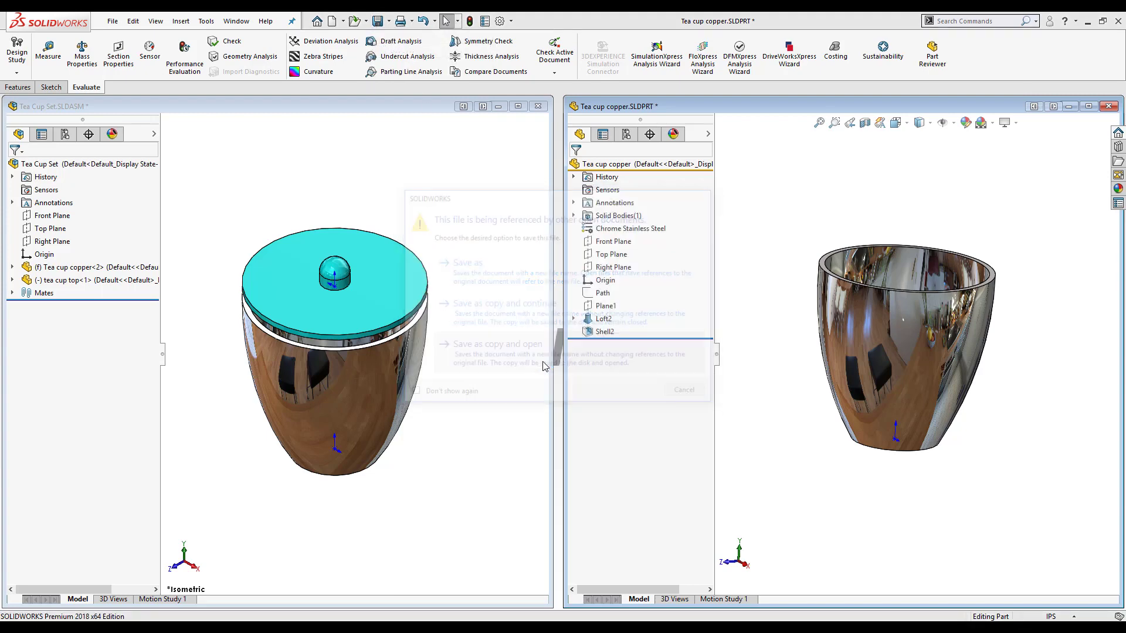
{"action": "key", "text": "End"}
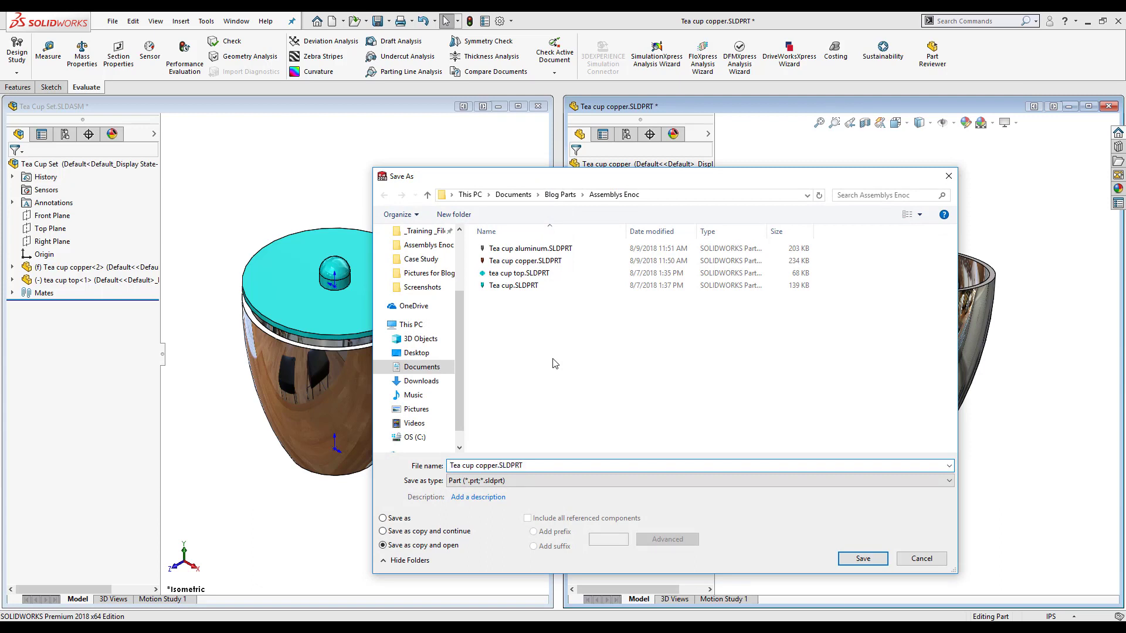
{"action": "key", "text": "Left"}
{"action": "key", "text": "Left"}
{"action": "key", "text": "Left"}
{"action": "key", "text": "Left"}
{"action": "key", "text": "Left"}
{"action": "key", "text": "Left"}
{"action": "key", "text": "Left"}
{"action": "key", "text": "BackSpace"}
{"action": "key", "text": "BackSpace"}
{"action": "key", "text": "BackSpace"}
{"action": "key", "text": "BackSpace"}
{"action": "key", "text": "BackSpace"}
{"action": "key", "text": "BackSpace"}
{"action": "type", "text": "stainless"}
{"action": "left_click", "coordinate": [863, 559]}
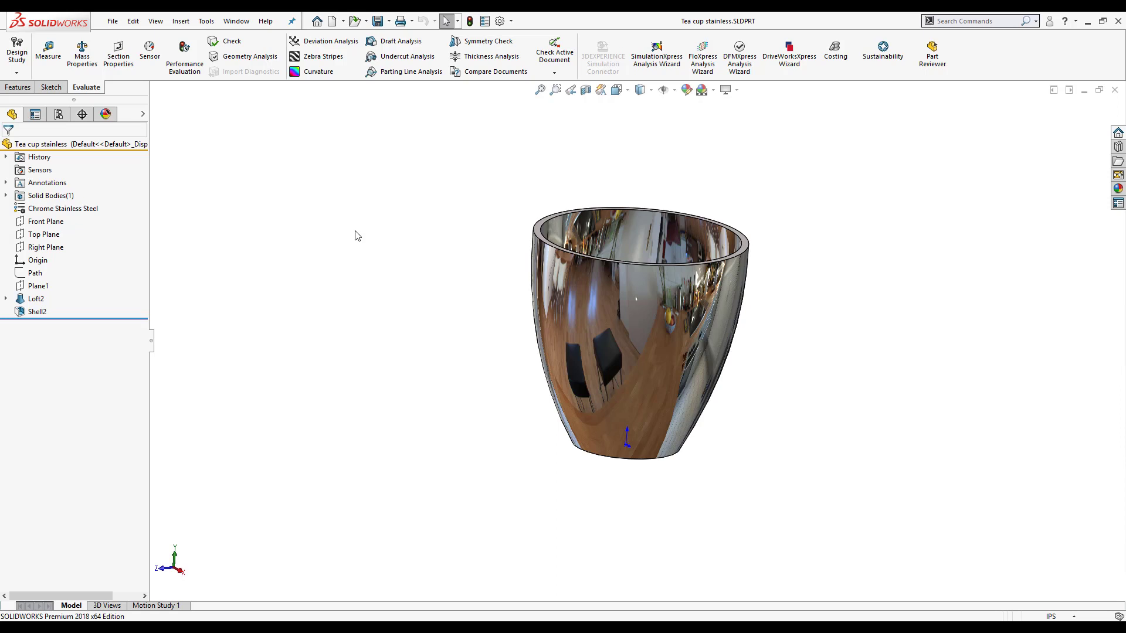
- Tile the stainless part, copper part and Tea Cup Set windows vertically, ending on the assembly
{"action": "left_click", "coordinate": [245, 22]}
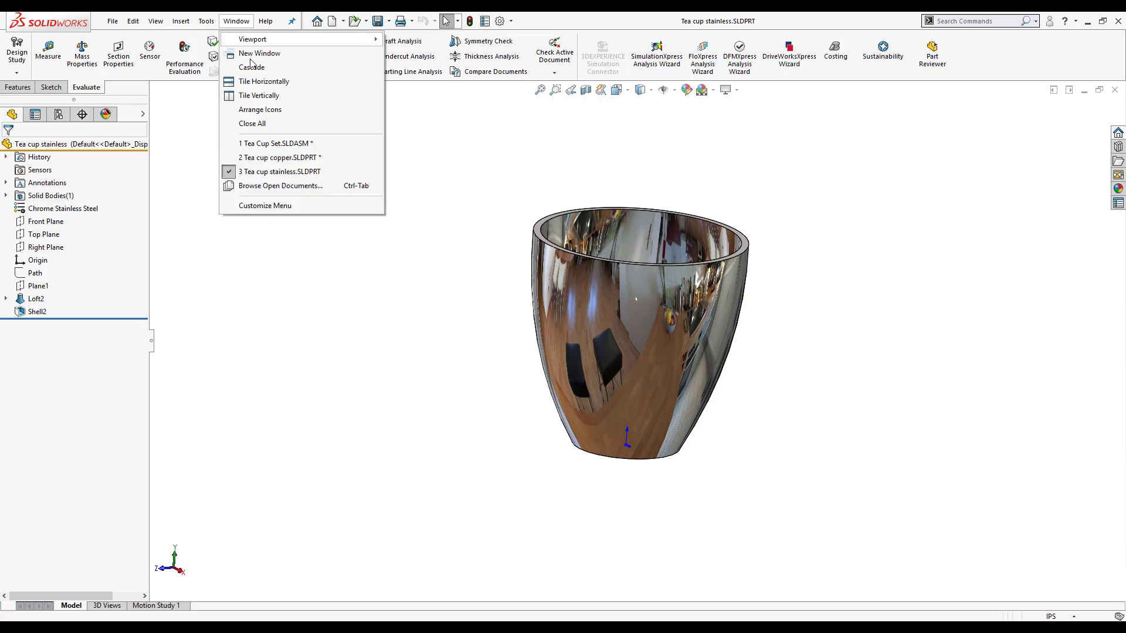
{"action": "left_click", "coordinate": [266, 96]}
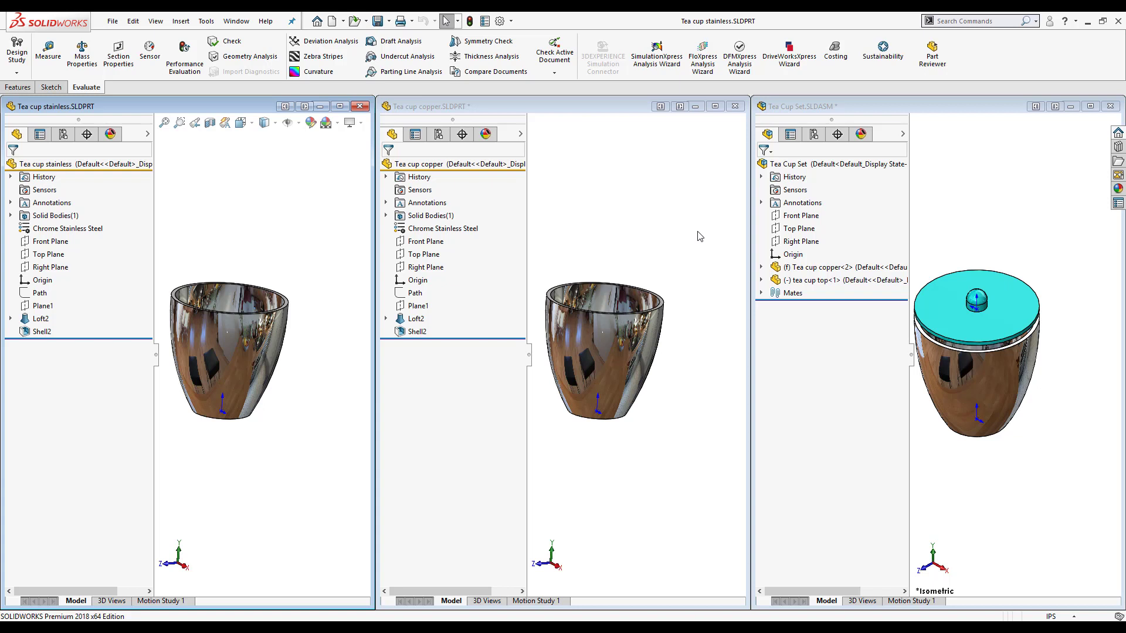
{"action": "left_click", "coordinate": [471, 110]}
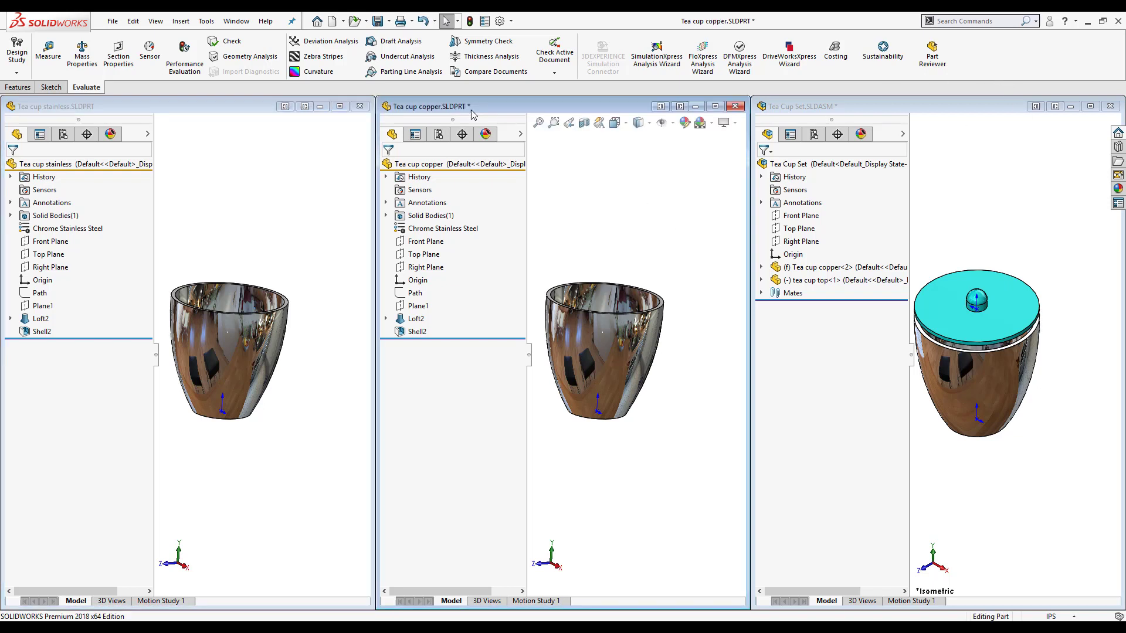
{"action": "left_click", "coordinate": [132, 108]}
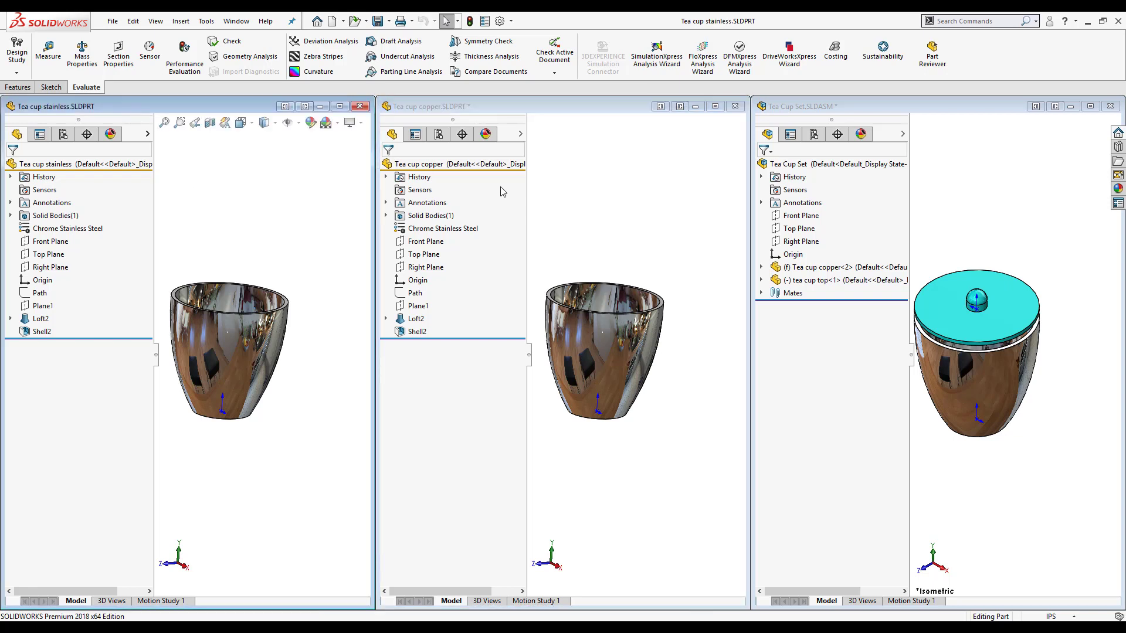
{"action": "left_click", "coordinate": [578, 106]}
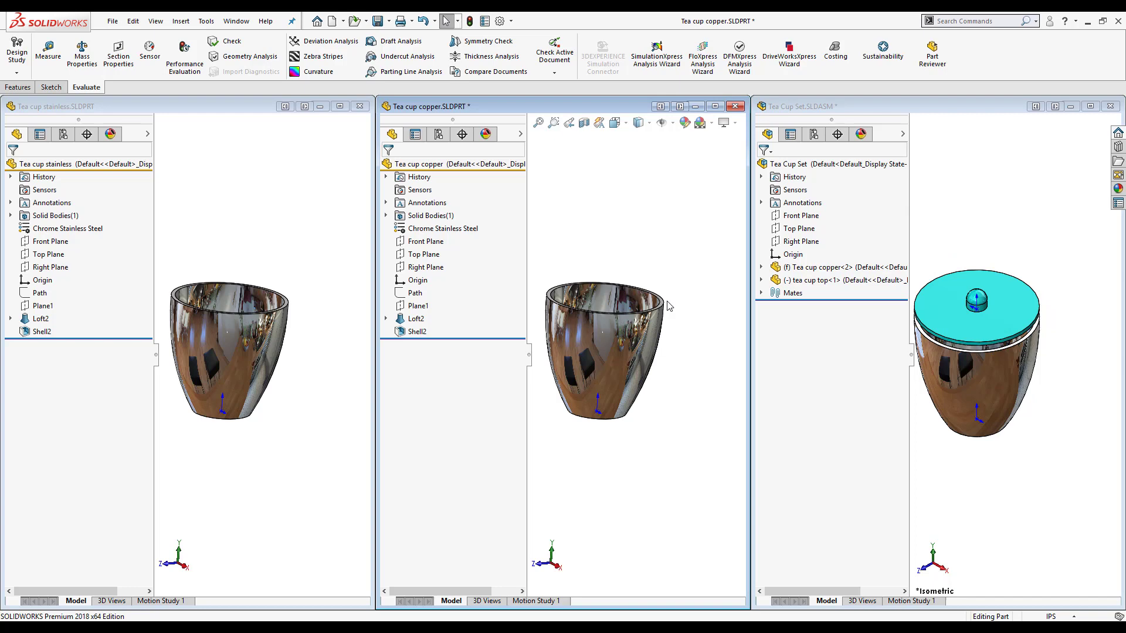
{"action": "left_click", "coordinate": [955, 110]}
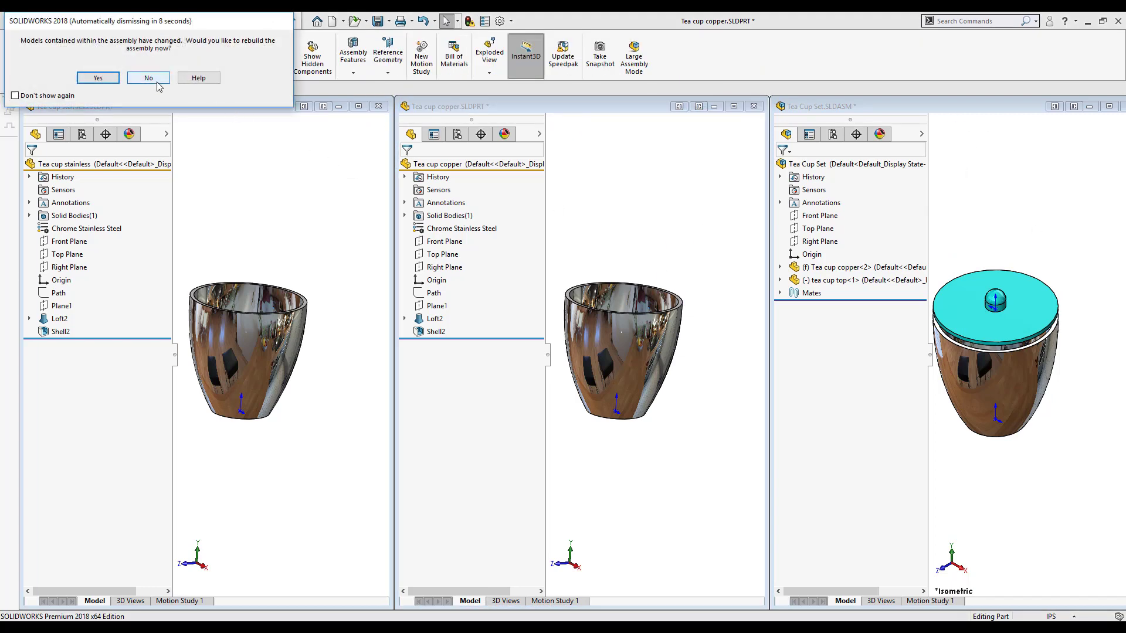
- Answer the rebuild prompt, then set the Tea cup copper part's material back to Copper
{"action": "left_click", "coordinate": [112, 80]}
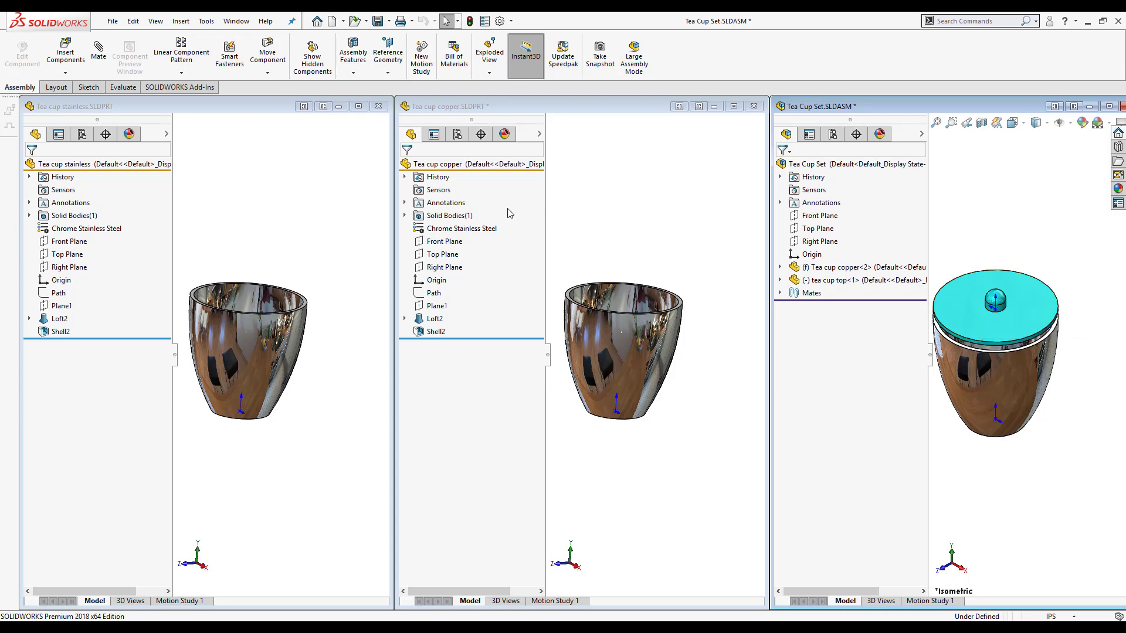
{"action": "left_click", "coordinate": [476, 234]}
{"action": "right_click", "coordinate": [476, 234]}
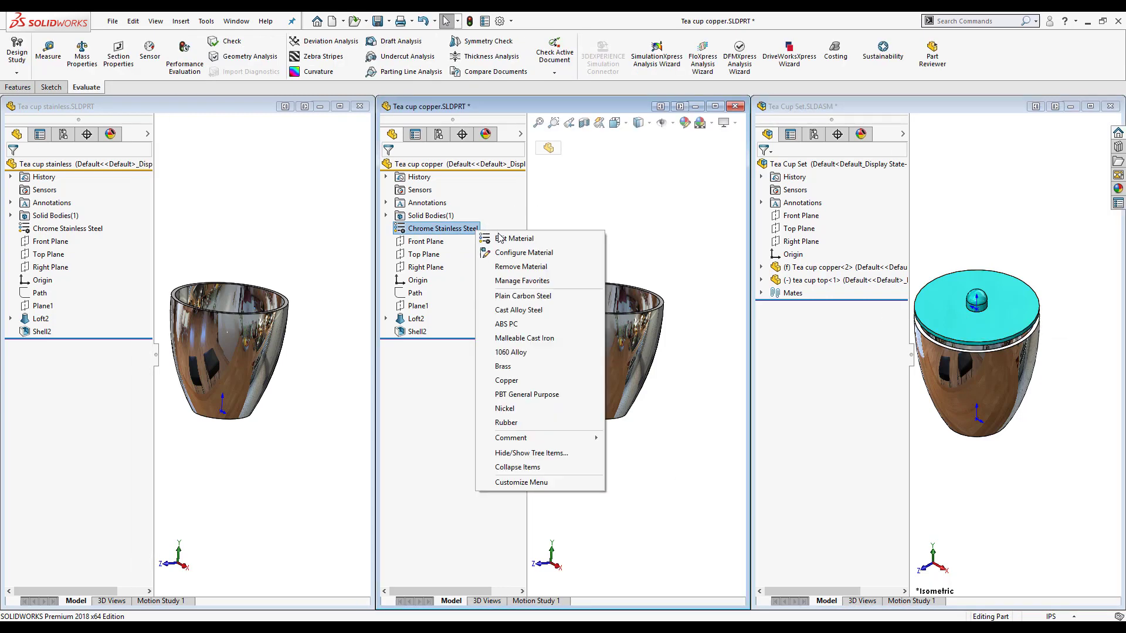
{"action": "left_click", "coordinate": [499, 238]}
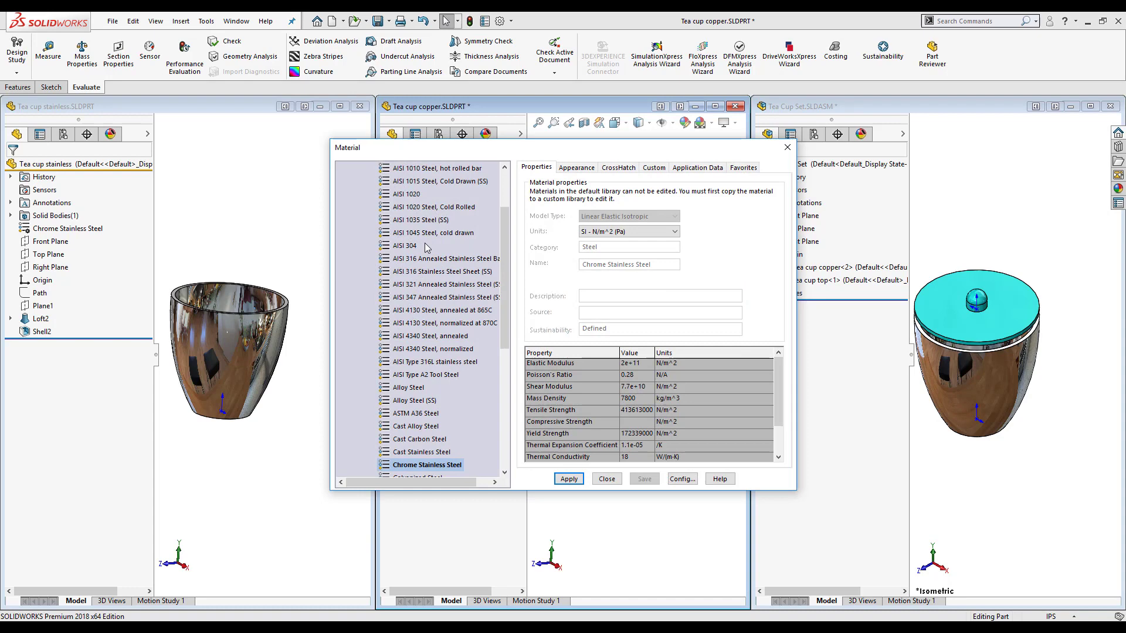
{"action": "scroll", "coordinate": [420, 245], "scroll_direction": "down", "scroll_amount": 3}
{"action": "scroll", "coordinate": [420, 245], "scroll_direction": "down", "scroll_amount": 1}
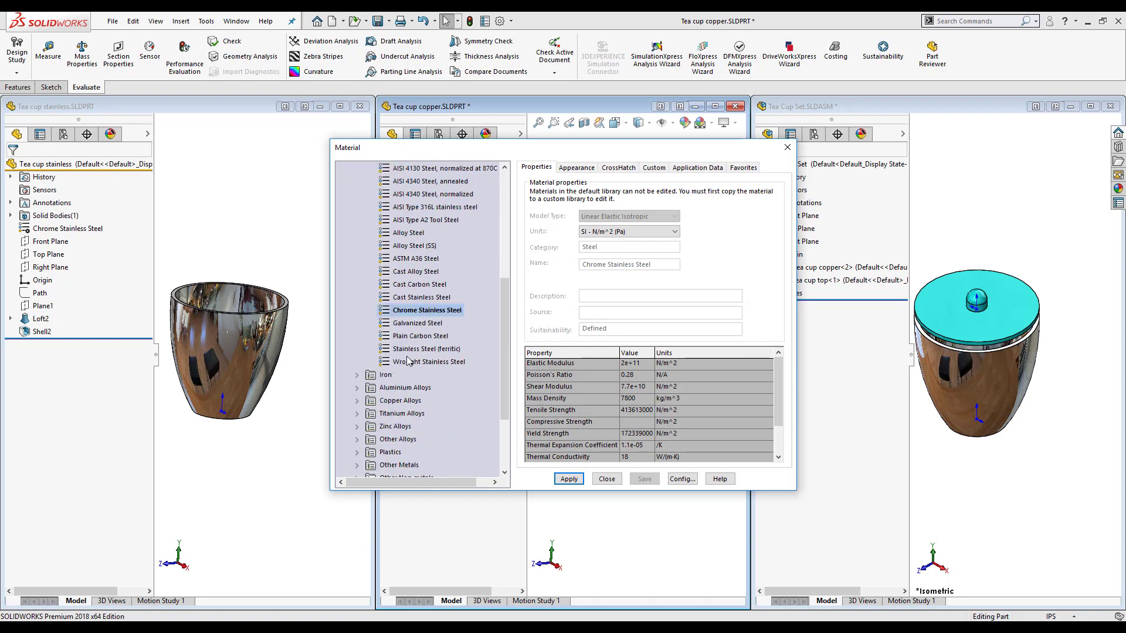
{"action": "left_click", "coordinate": [357, 400]}
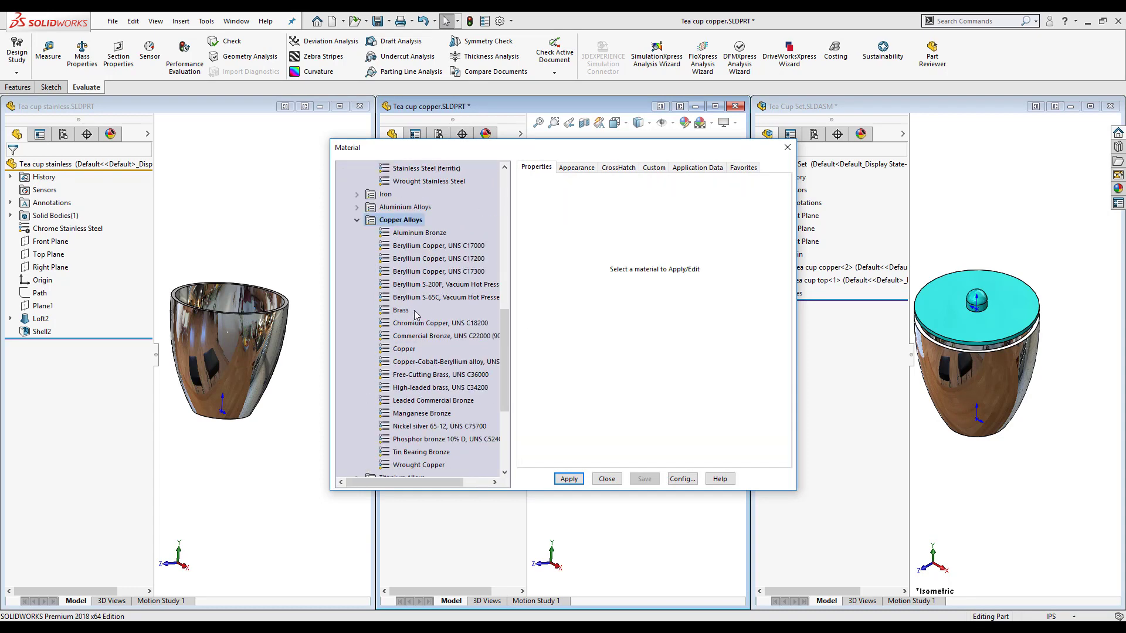
{"action": "left_click", "coordinate": [409, 349]}
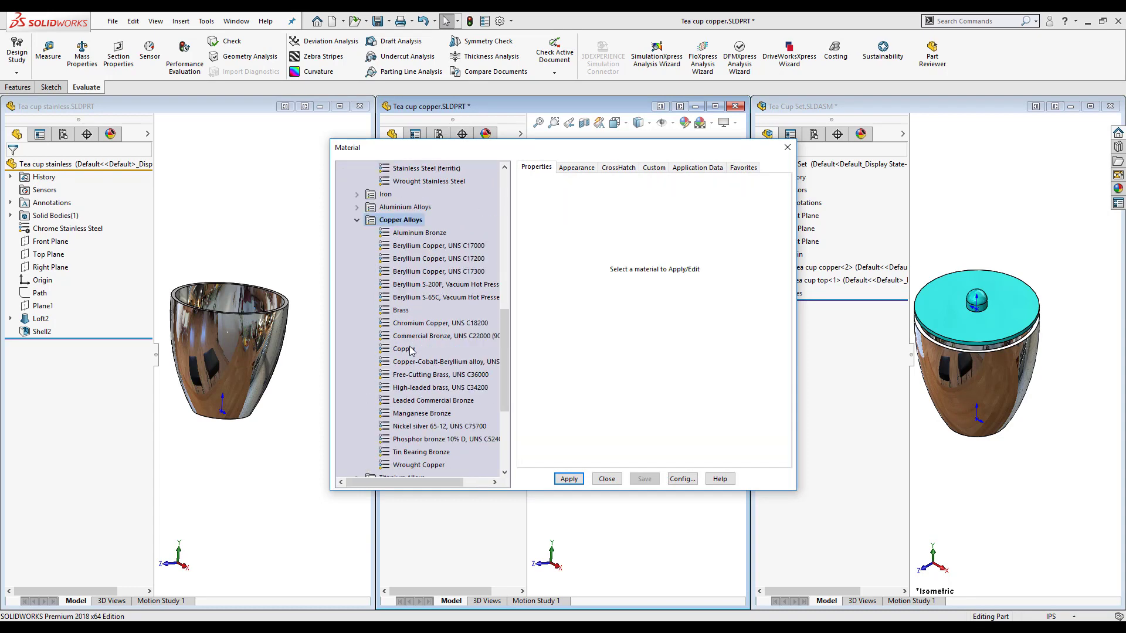
{"action": "left_click", "coordinate": [569, 479]}
{"action": "left_click", "coordinate": [606, 479]}
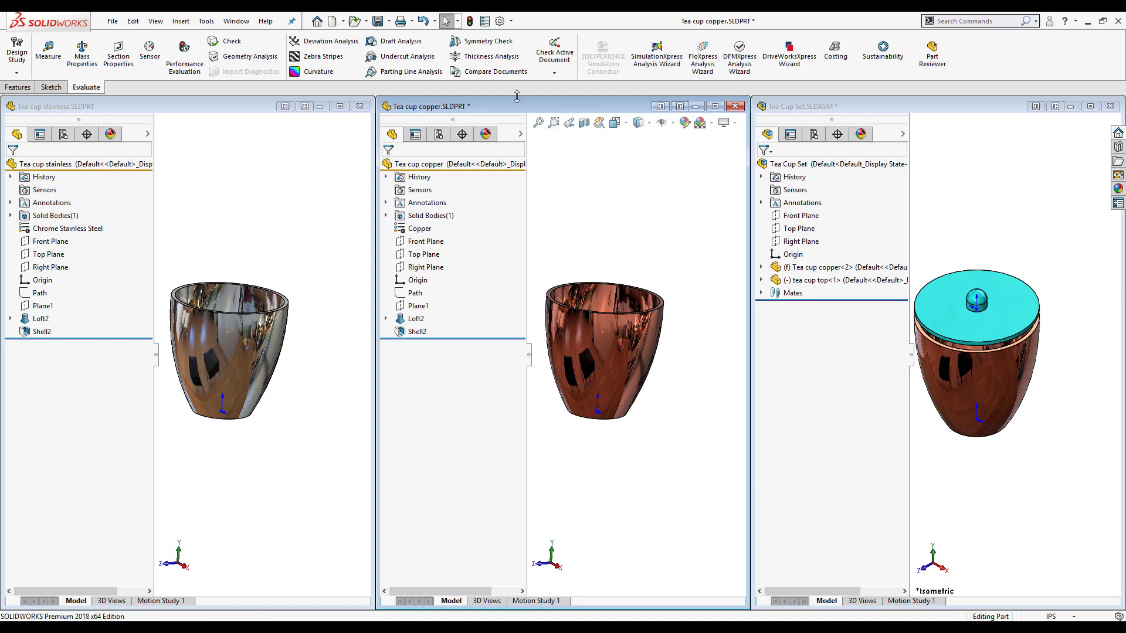
{"action": "left_click", "coordinate": [388, 22]}
{"action": "left_click", "coordinate": [410, 49]}
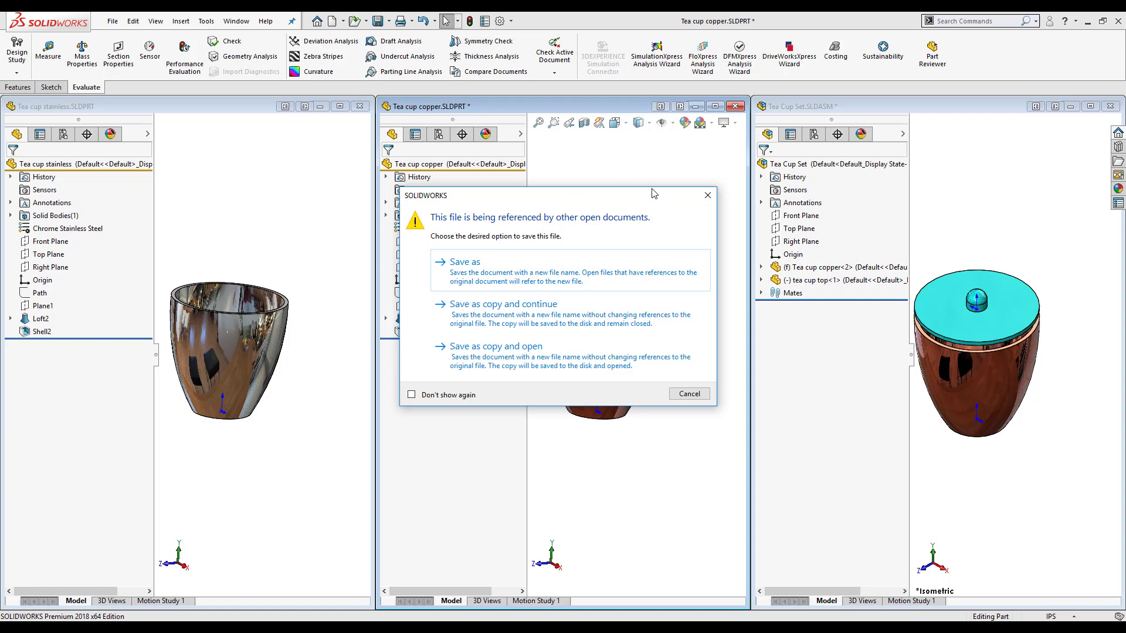
{"action": "left_click", "coordinate": [707, 197]}
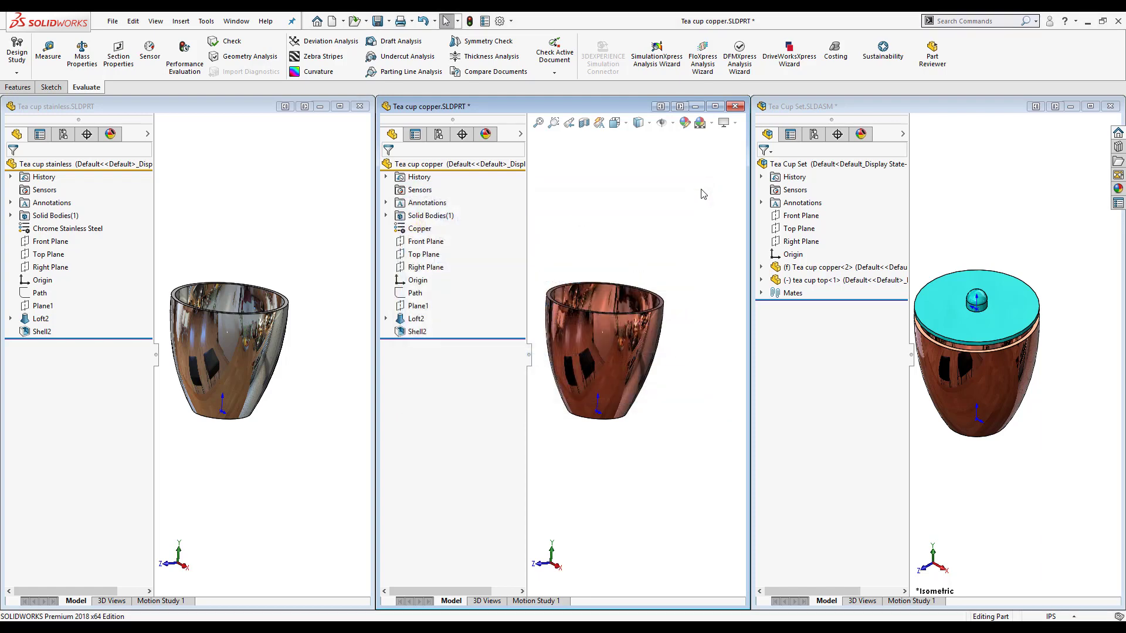